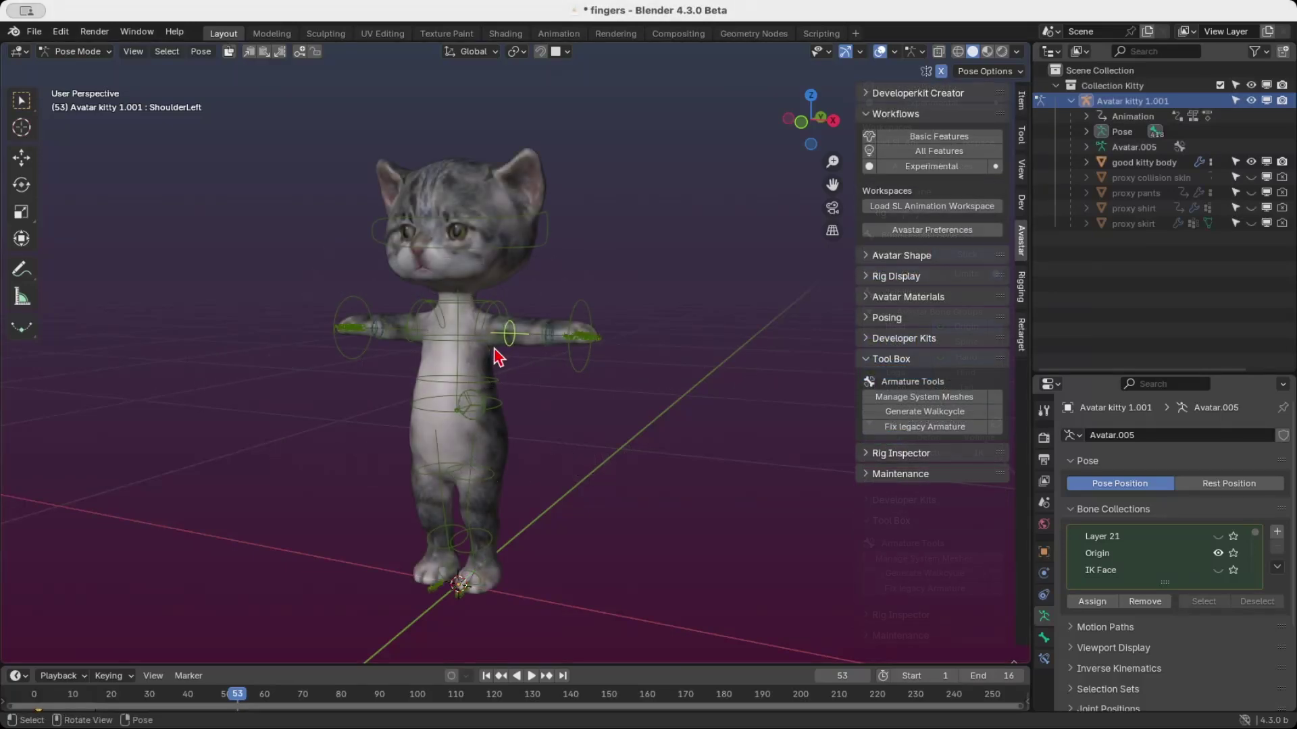
- Unbind the good kitty body mesh from the armature with Original set to Keep and Unbind Mesh enabled, and undo the unbinding
click(511, 344)
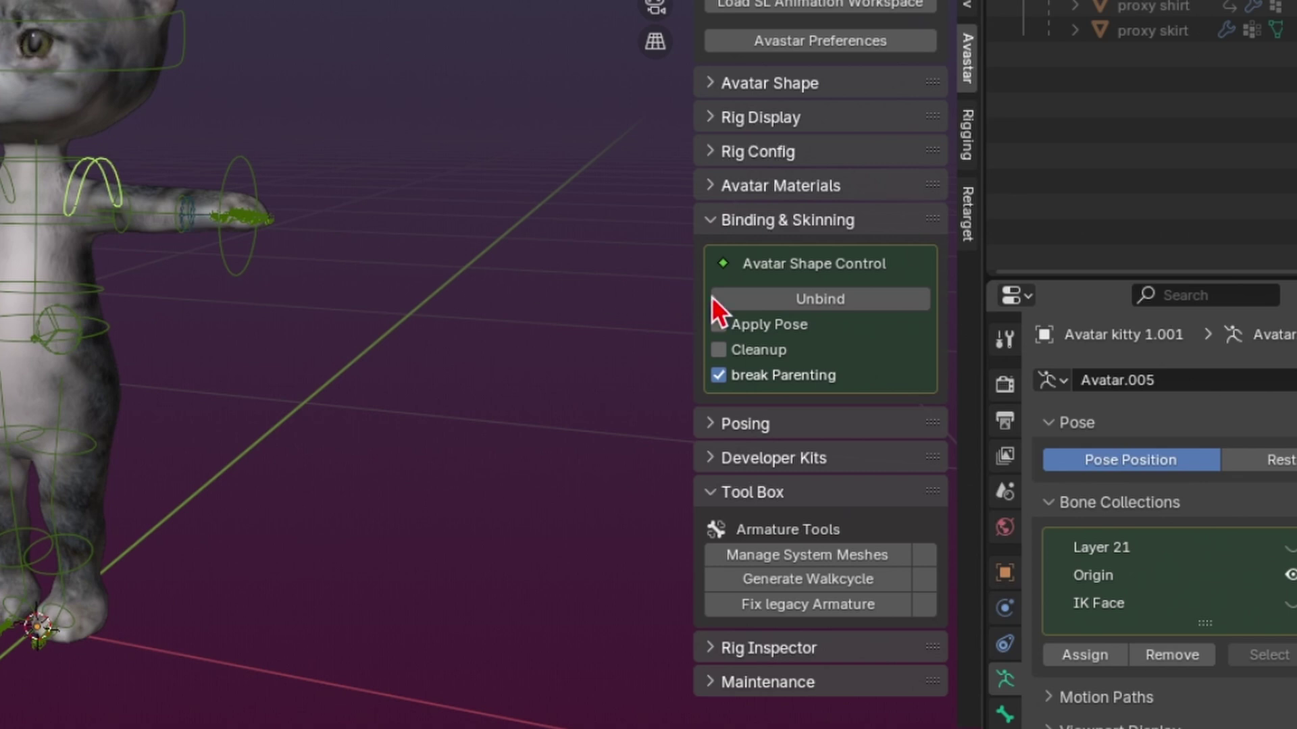
click(771, 304)
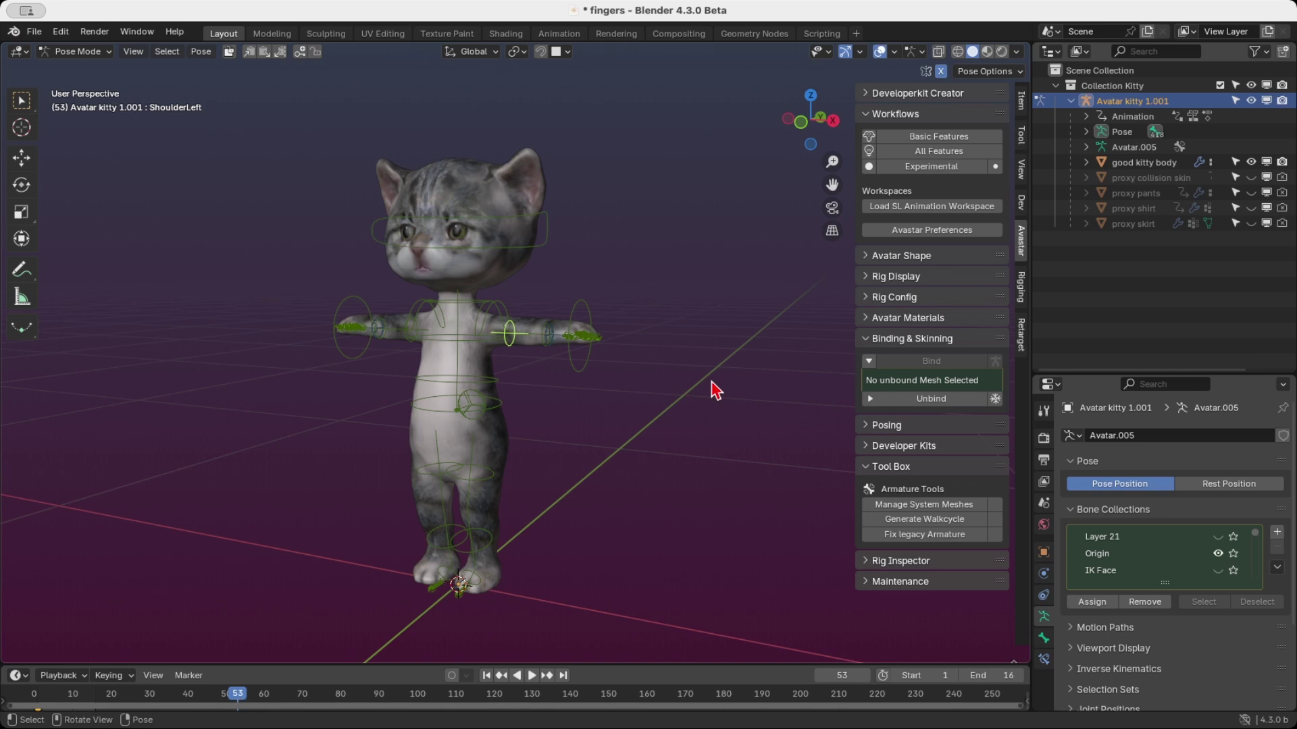
click(870, 401)
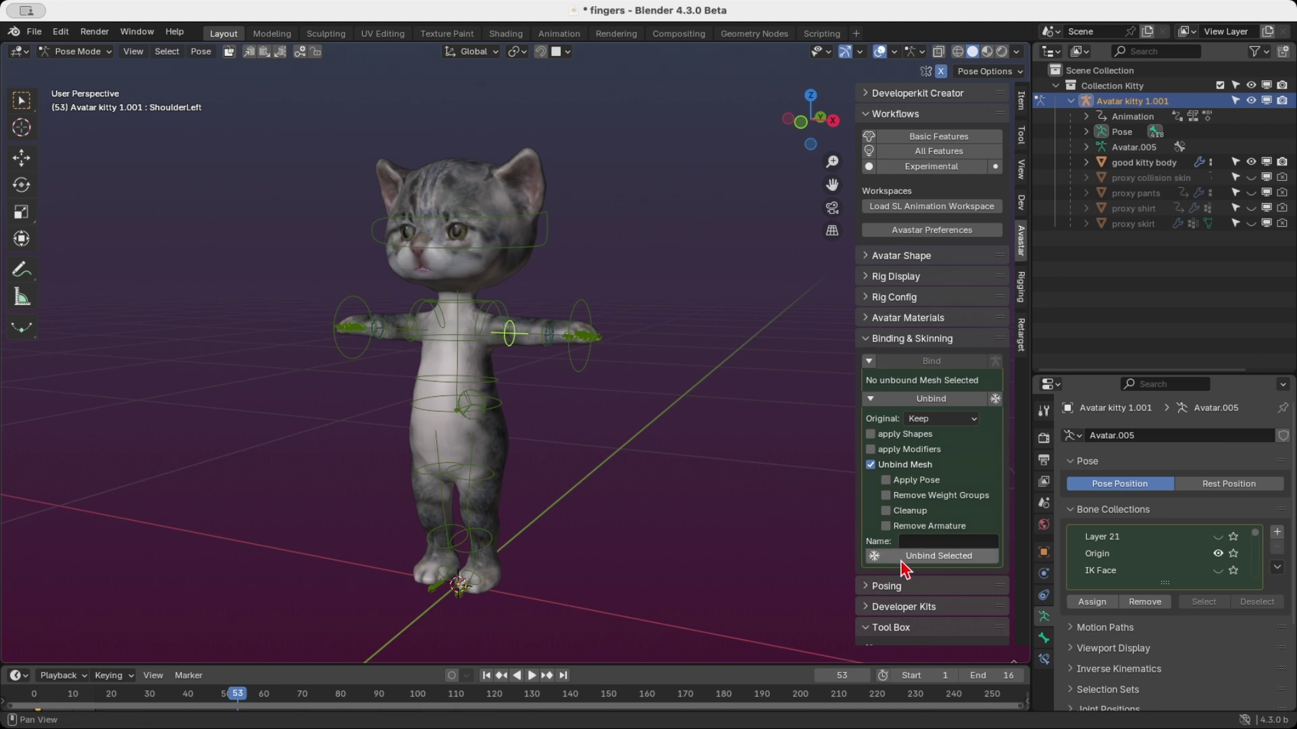
click(986, 558)
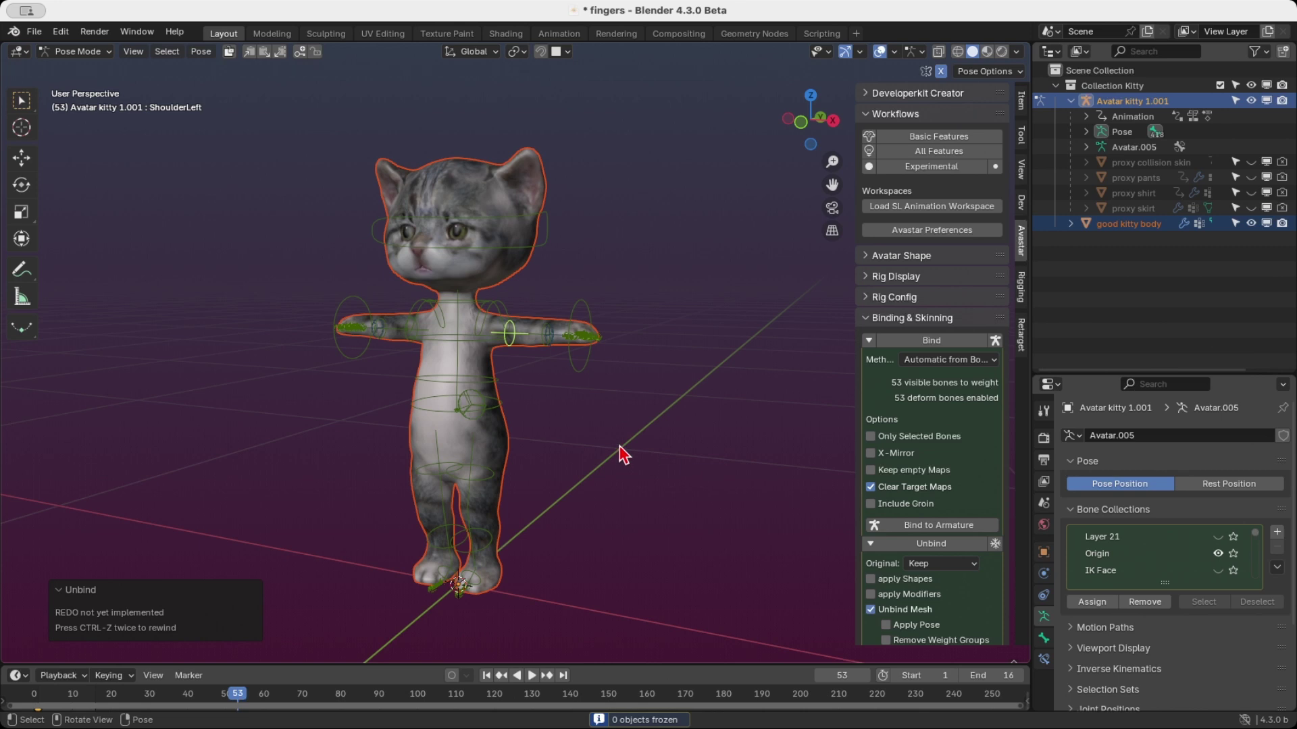
key(ctrl+z)
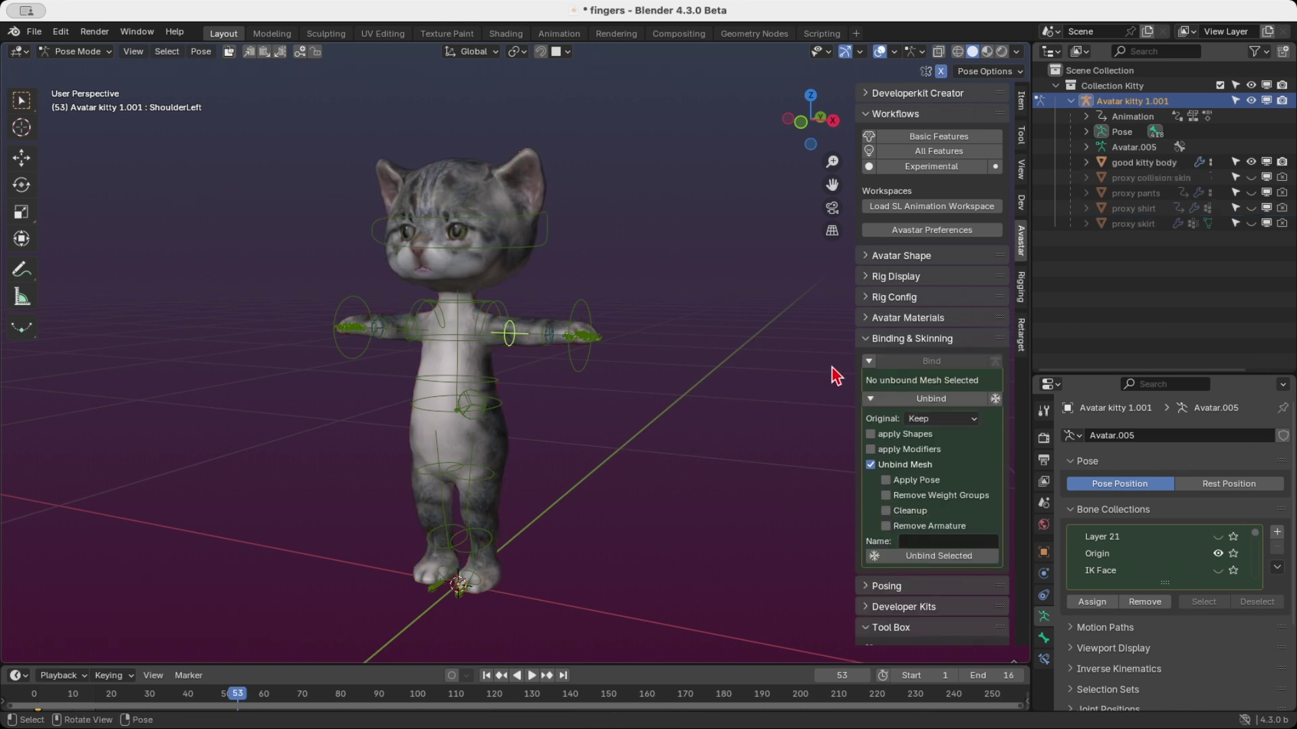
- Collapse the detailed Unbind options and try the one-step unbind, first from the armature and again with the kitty body mesh selected
click(872, 401)
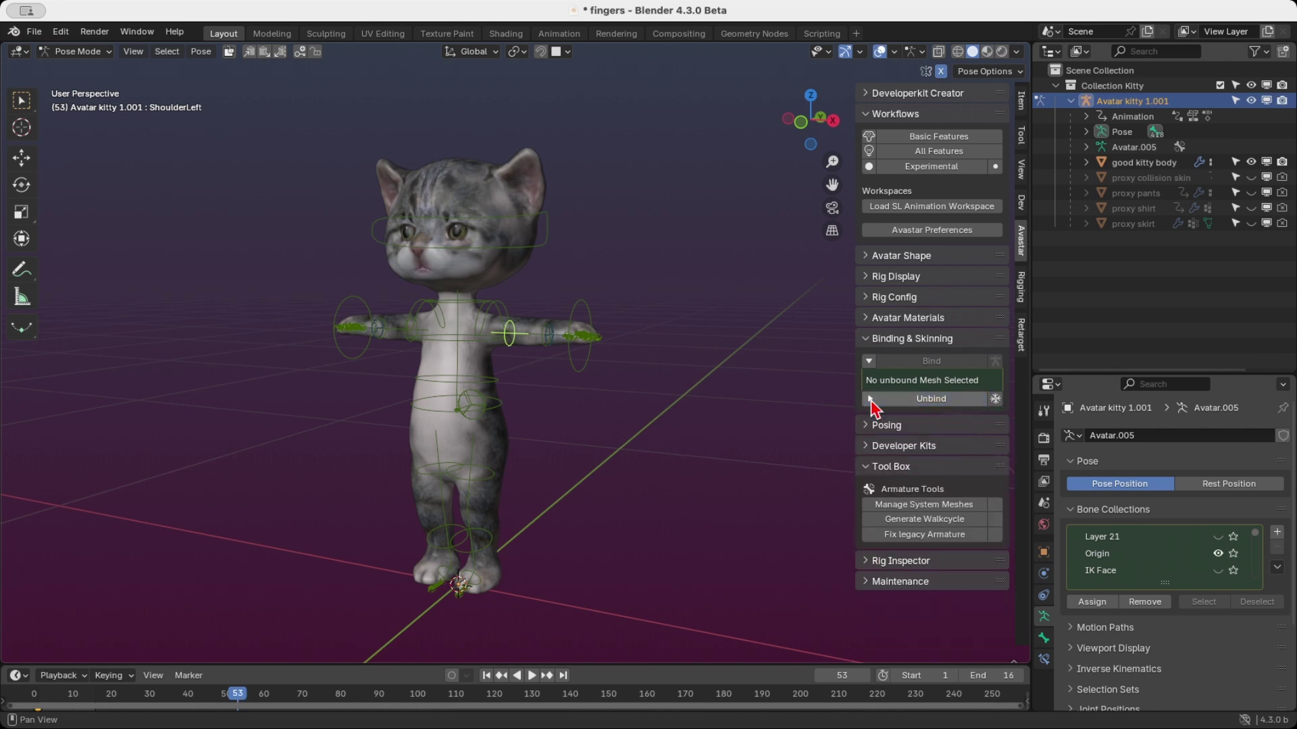
click(995, 401)
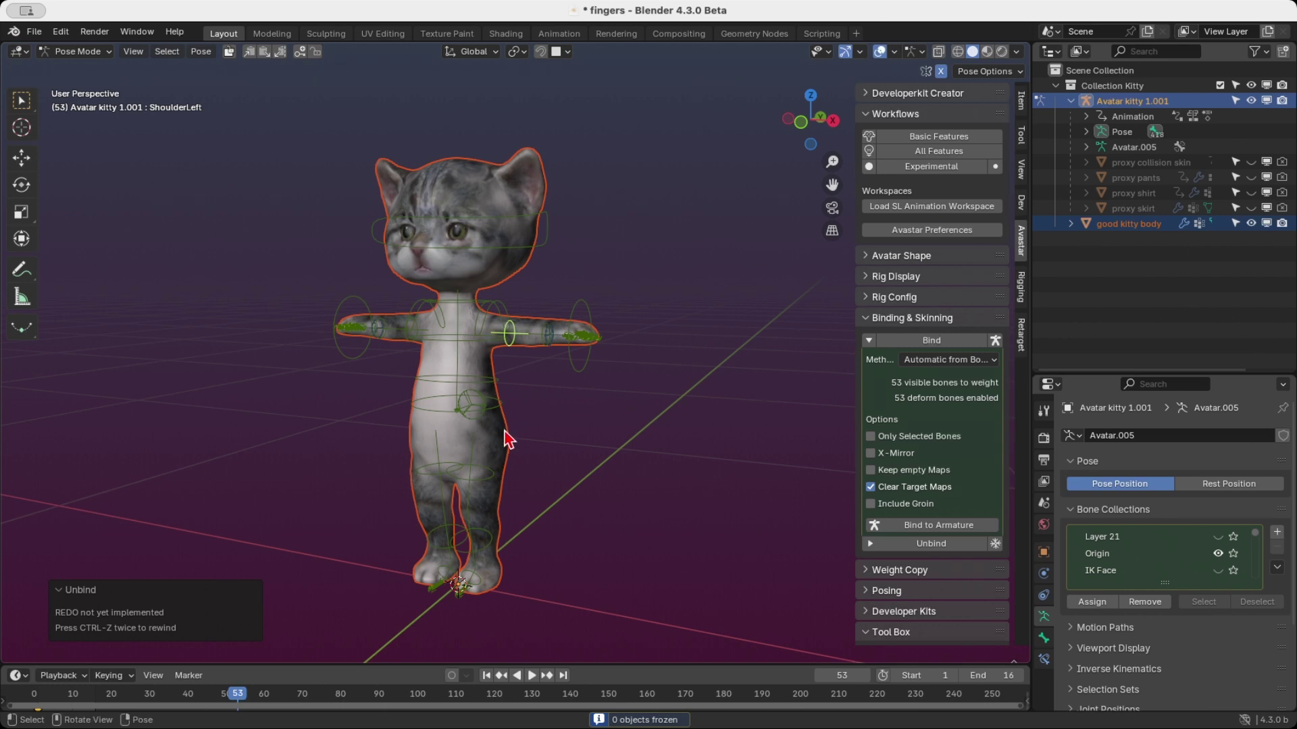
click(641, 404)
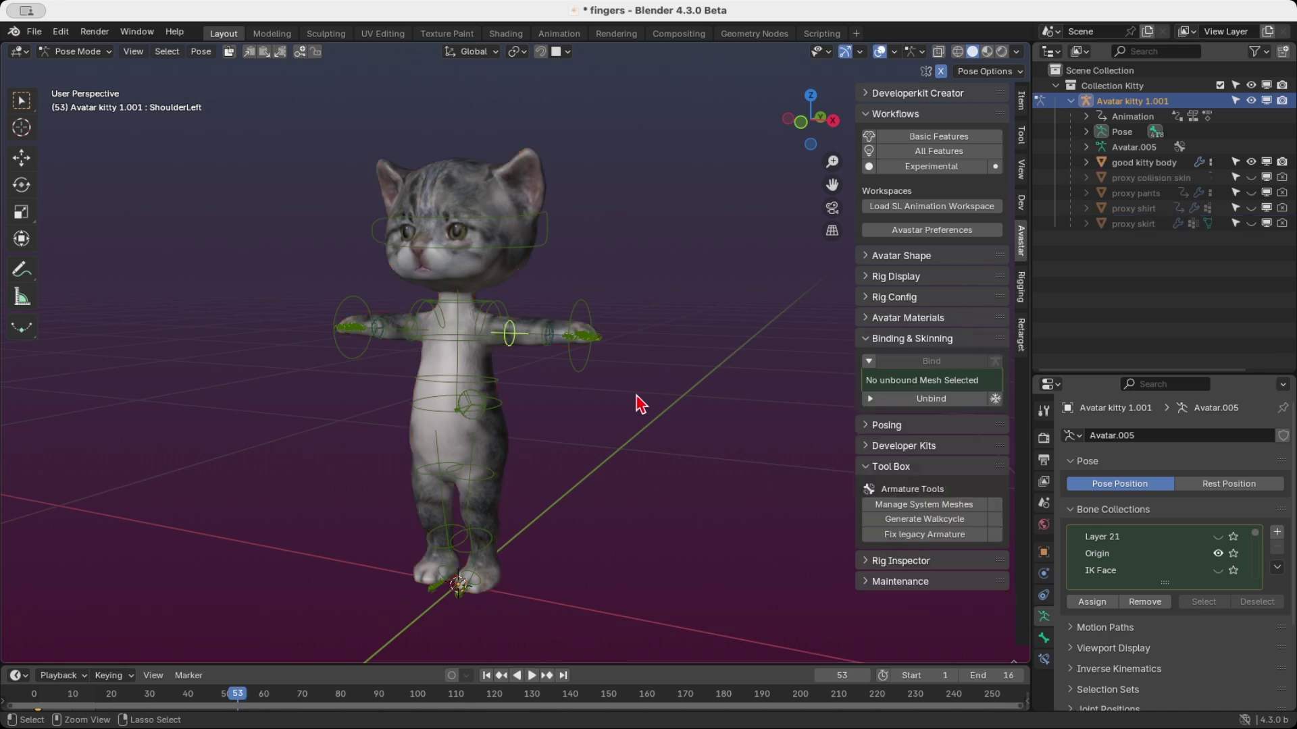
click(503, 451)
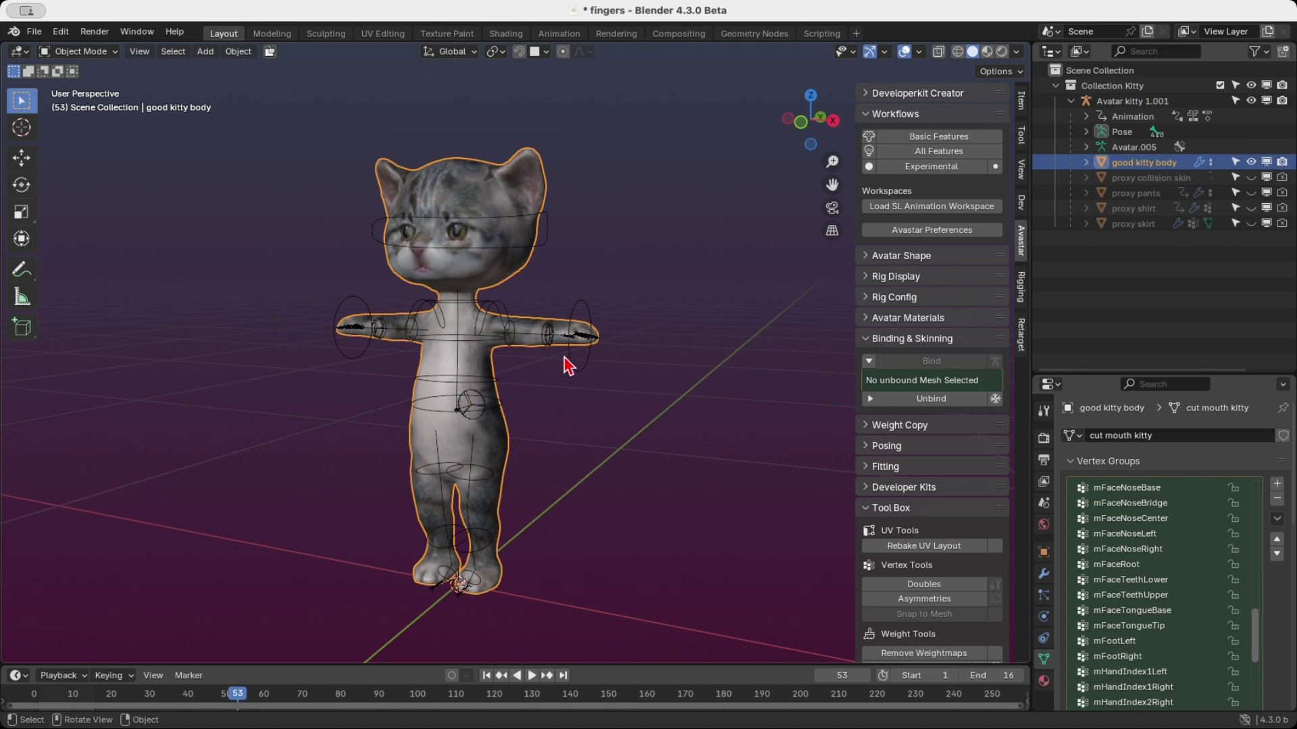
click(995, 398)
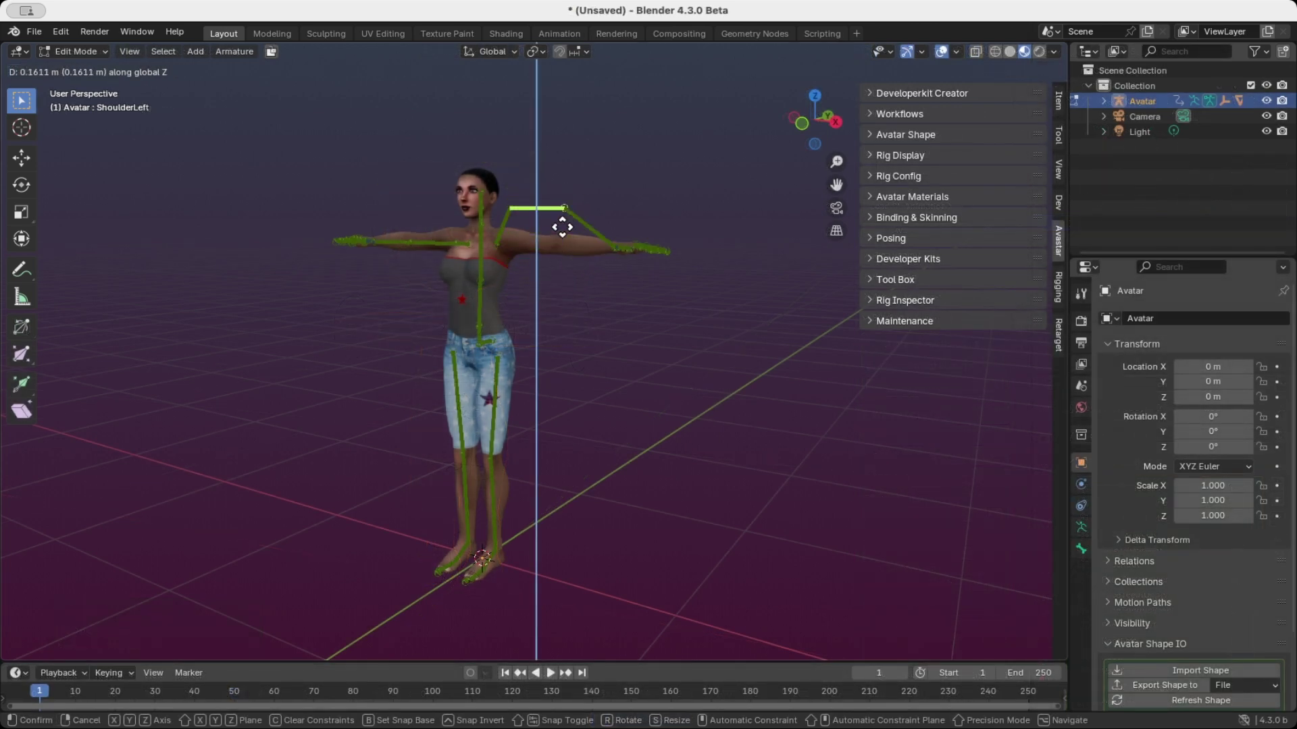
- Try to move the avatar's ShoulderLeft bone about 0.4 m up along global Z with the Rig Config settings expanded
click(568, 204)
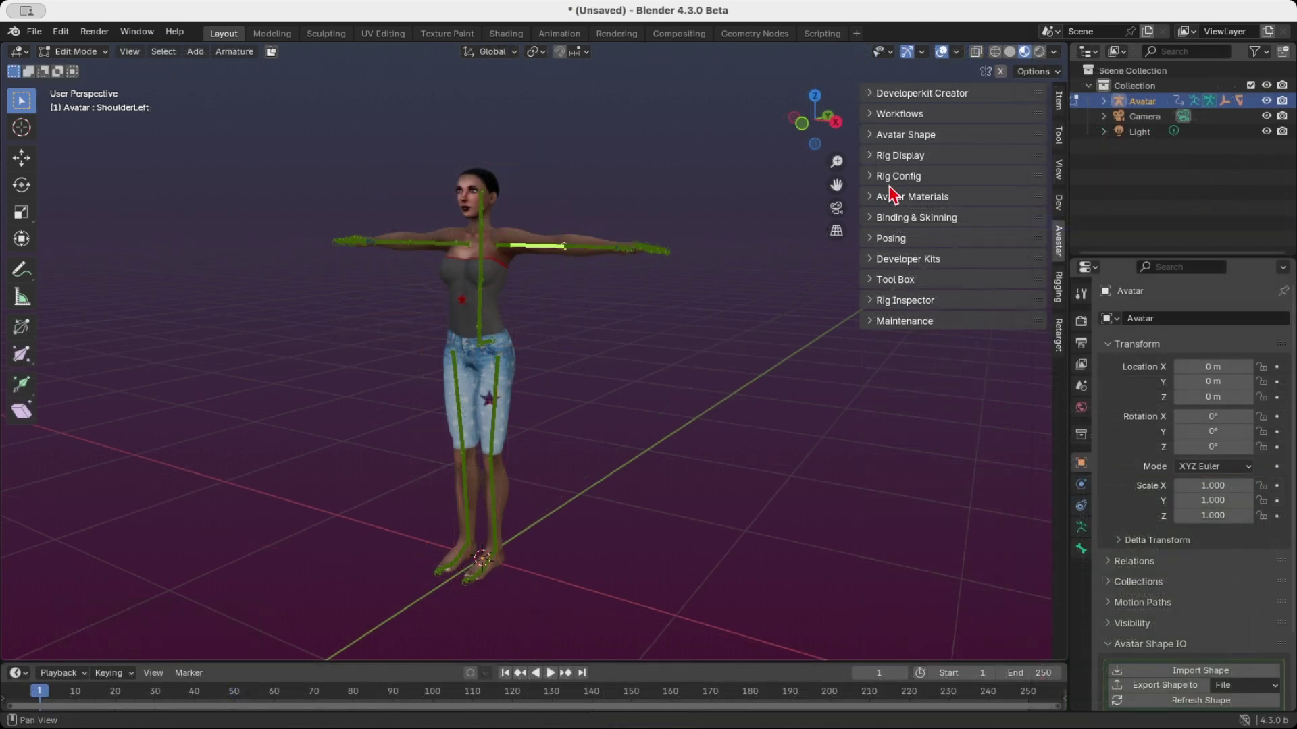
click(871, 177)
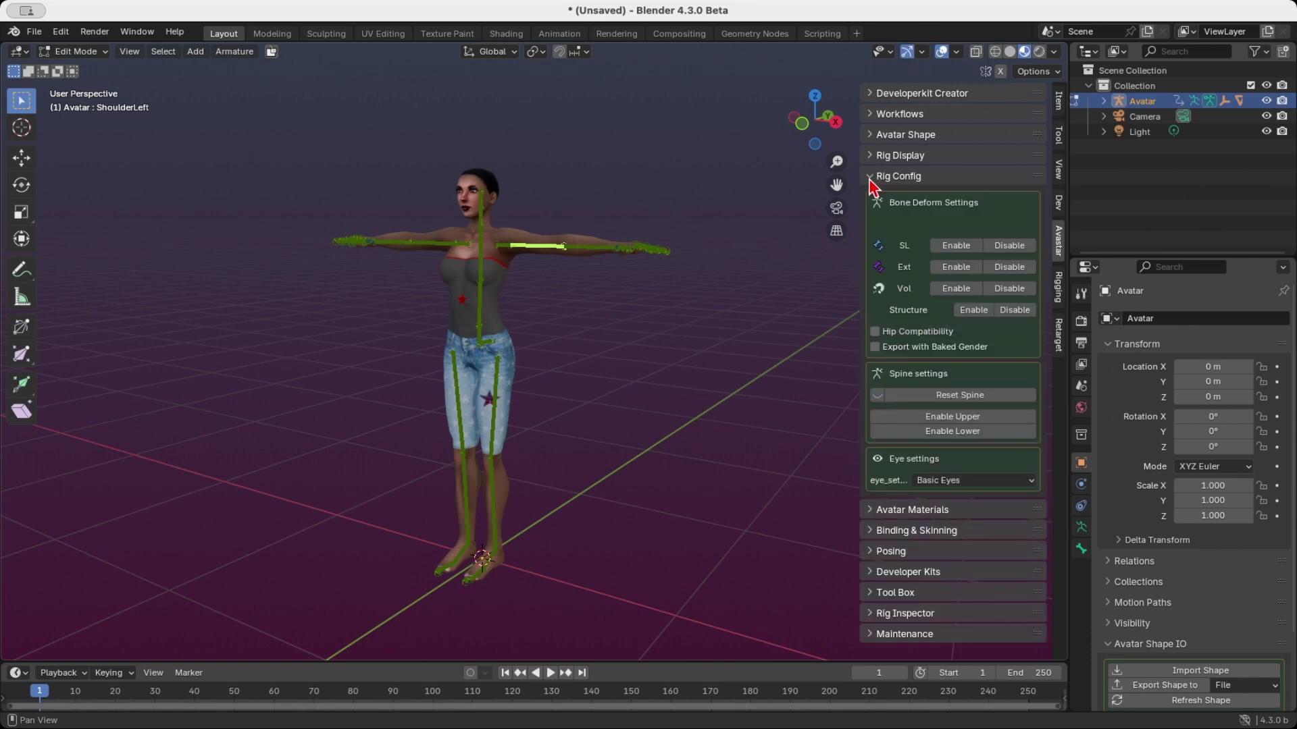
key(g)
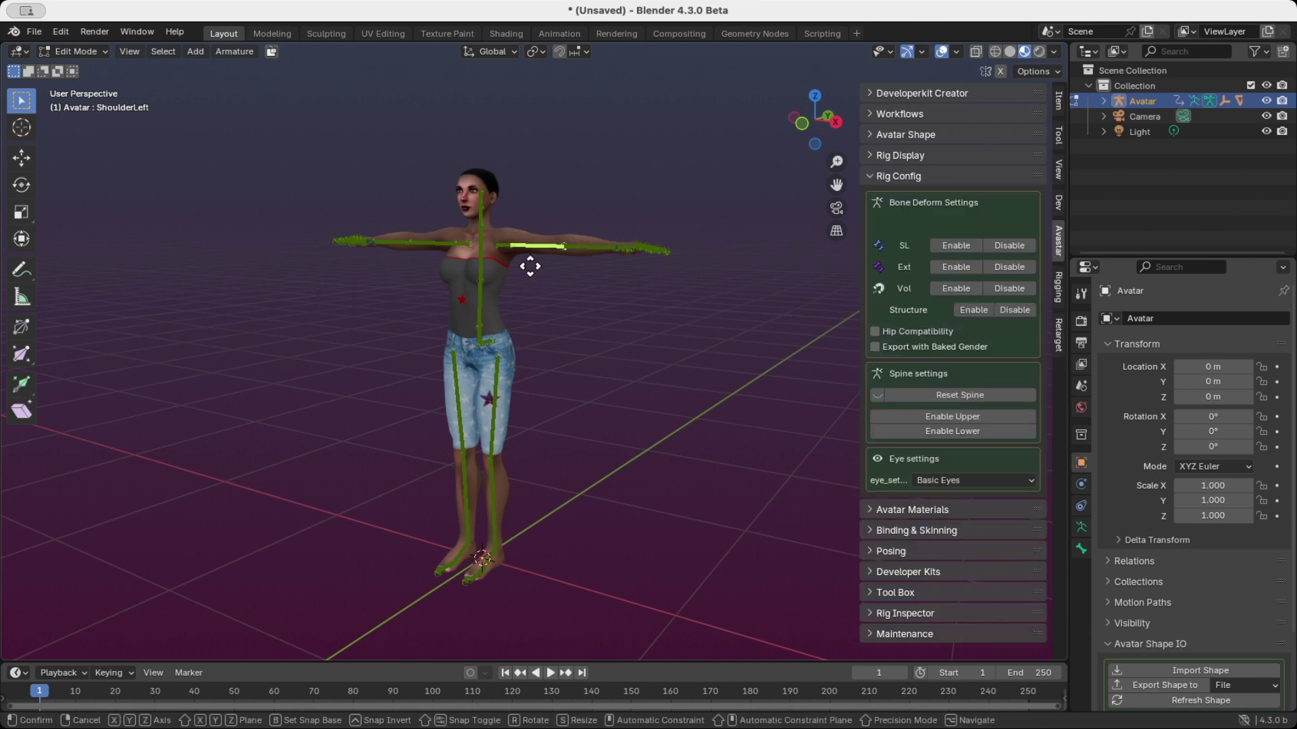
key(z)
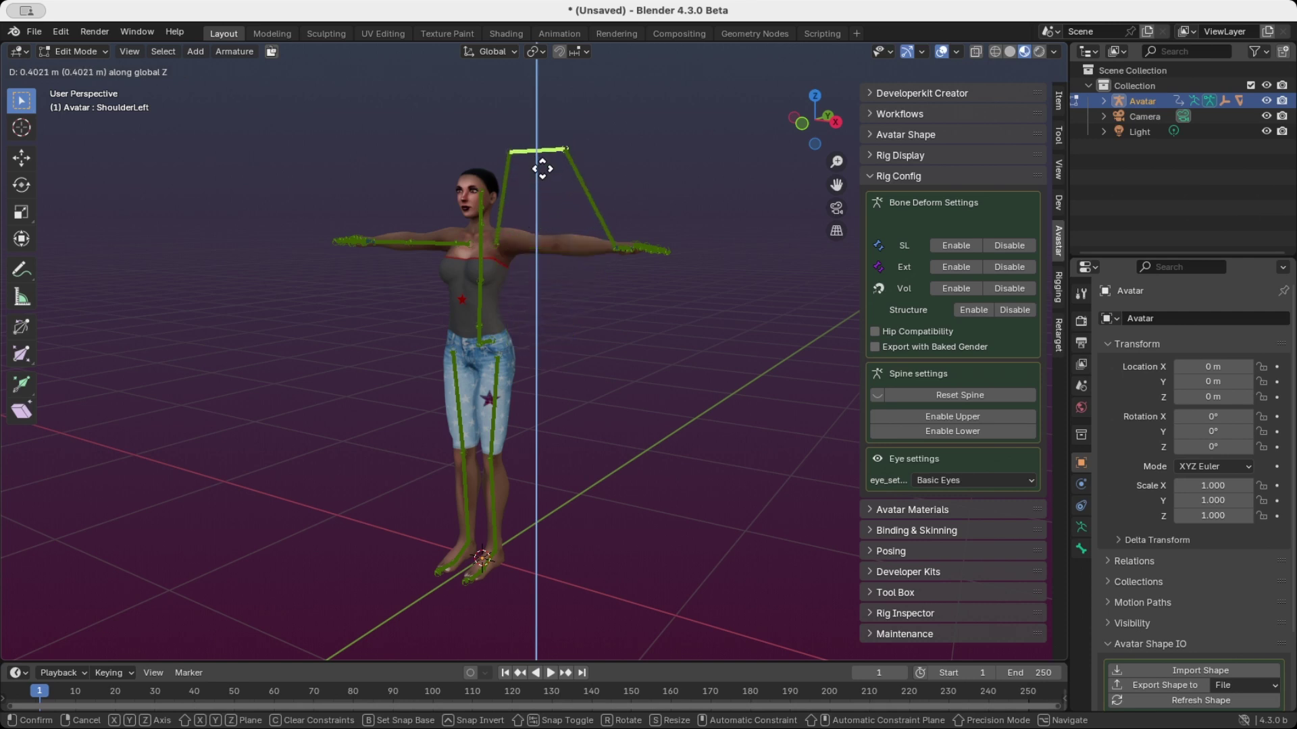
key(Escape)
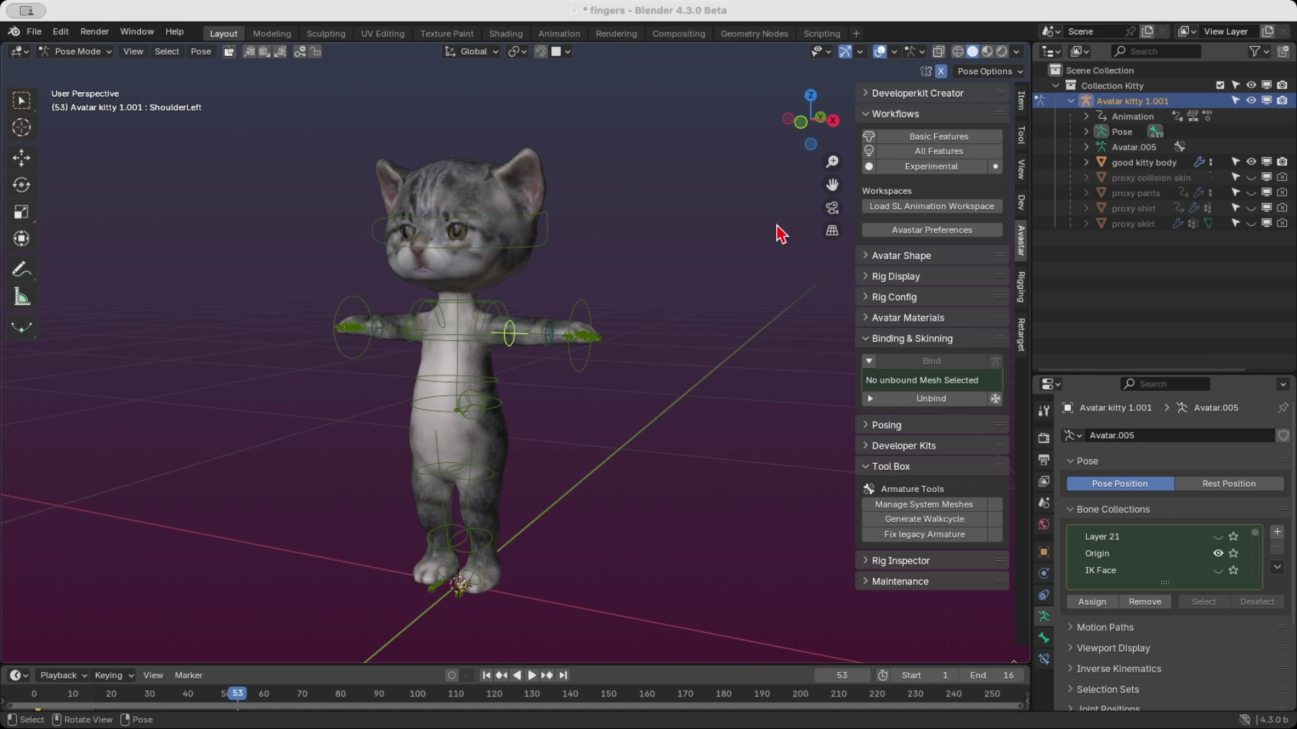
- Put the kitty armature in Edit Mode and limit the rig display to Deform bones only
click(79, 53)
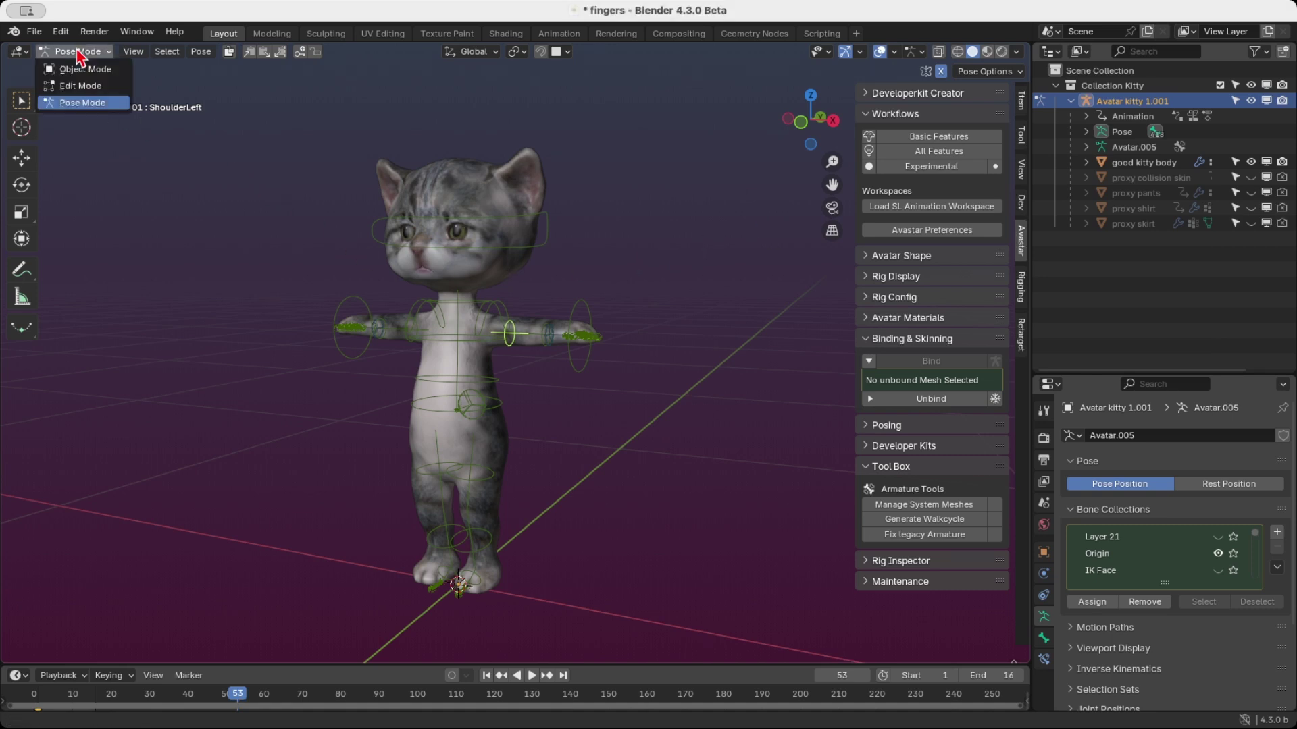
click(83, 86)
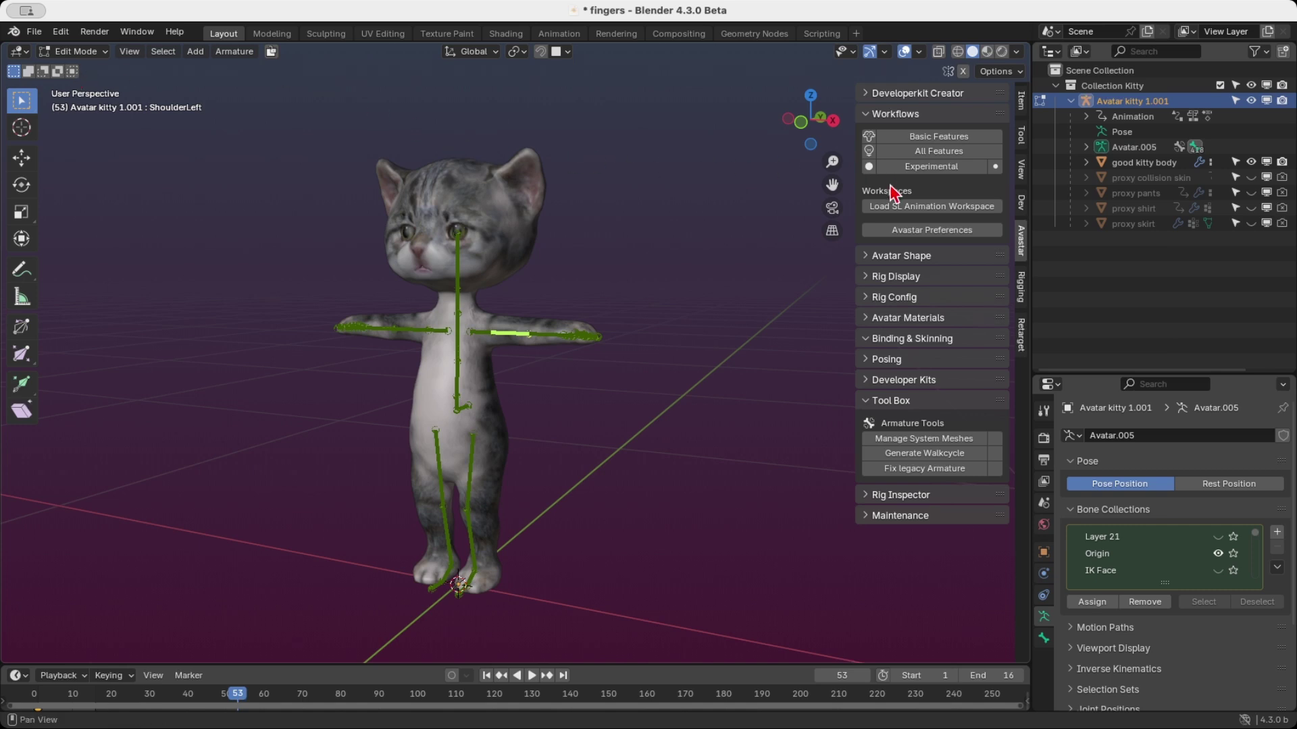
click(871, 277)
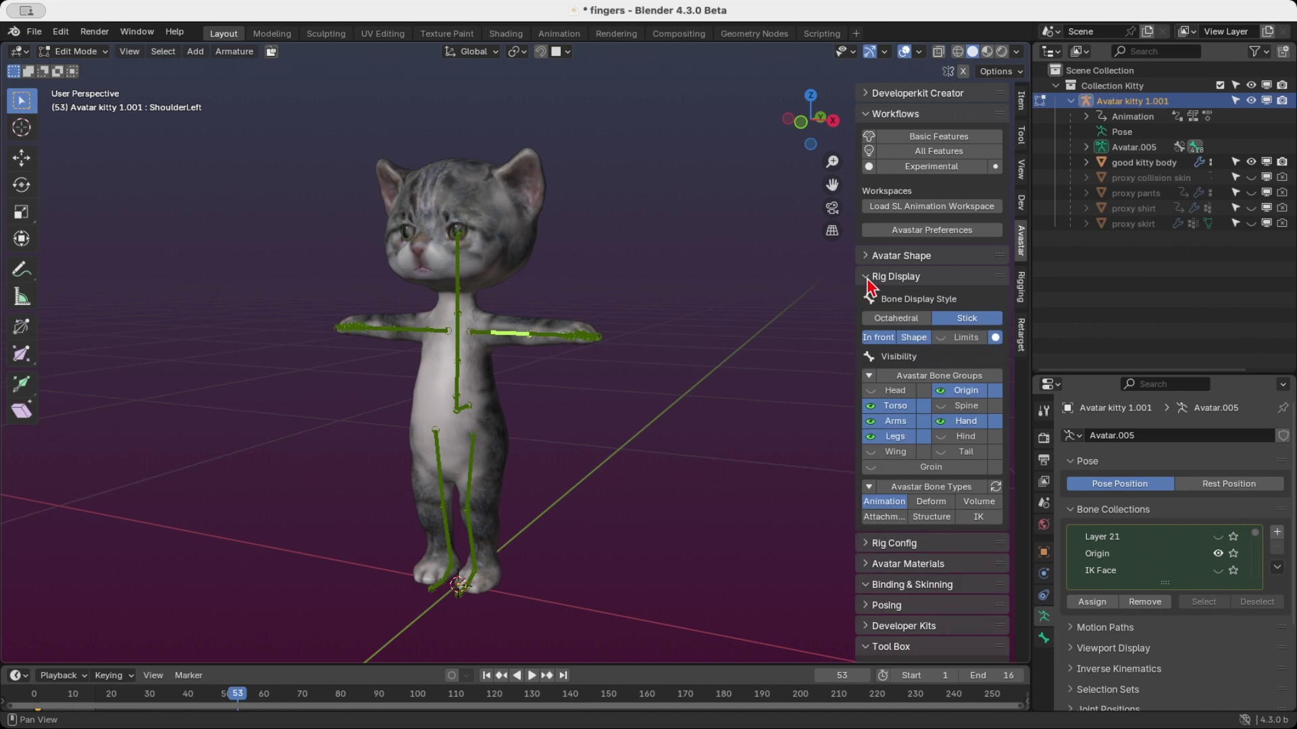
click(934, 501)
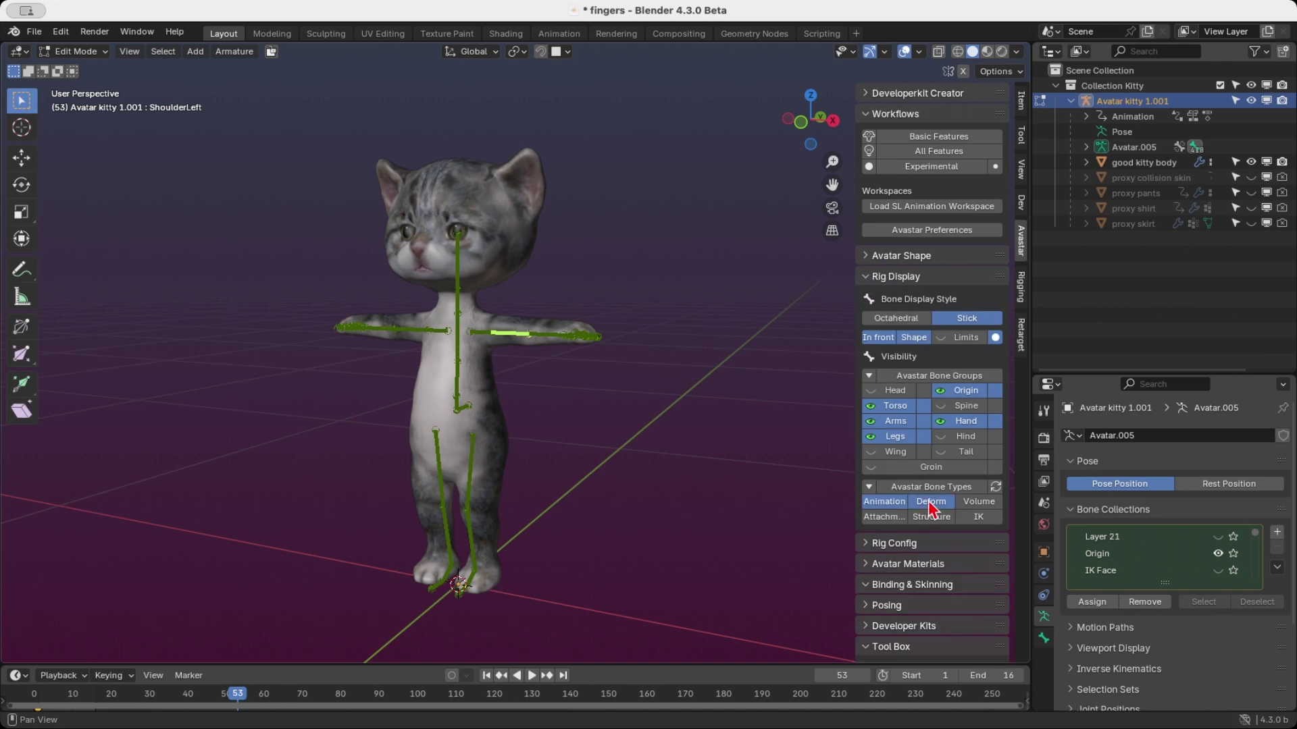
click(890, 503)
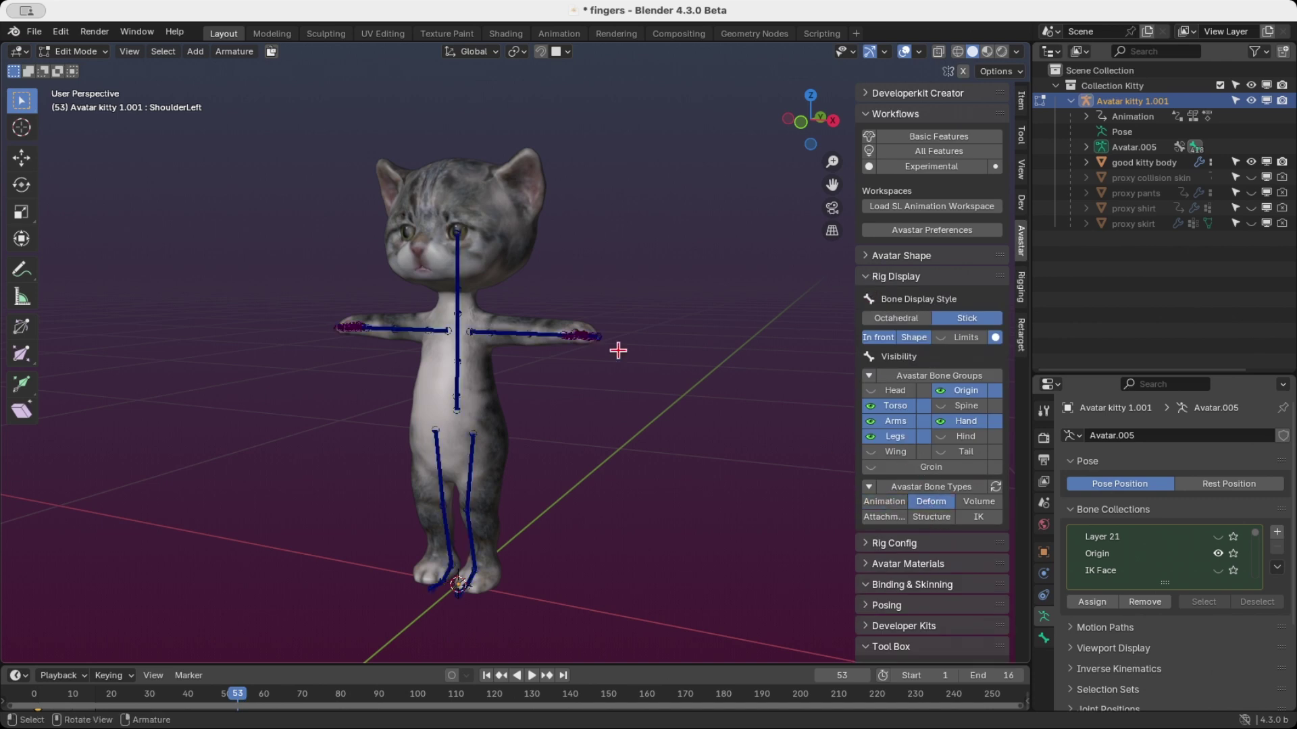
- Return the kitty armature to Pose Mode and display only the Animation bones
click(93, 62)
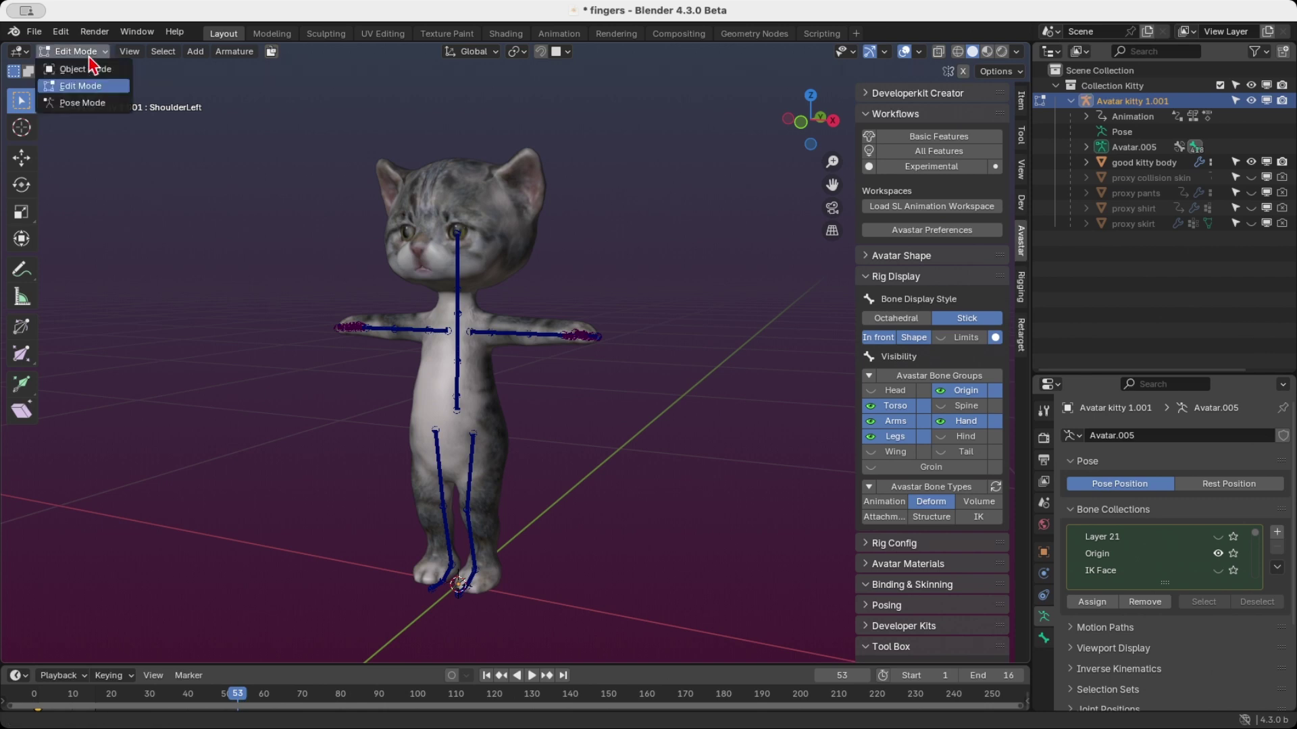
click(93, 108)
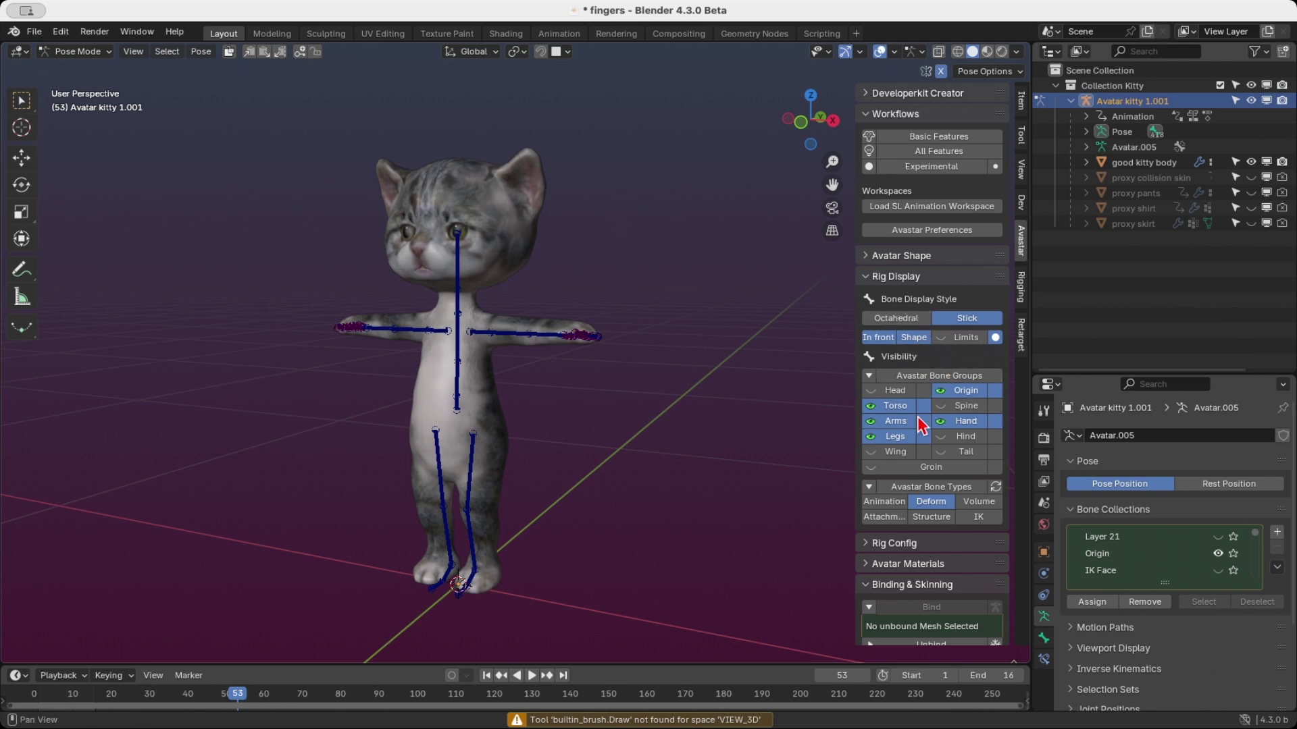
click(893, 505)
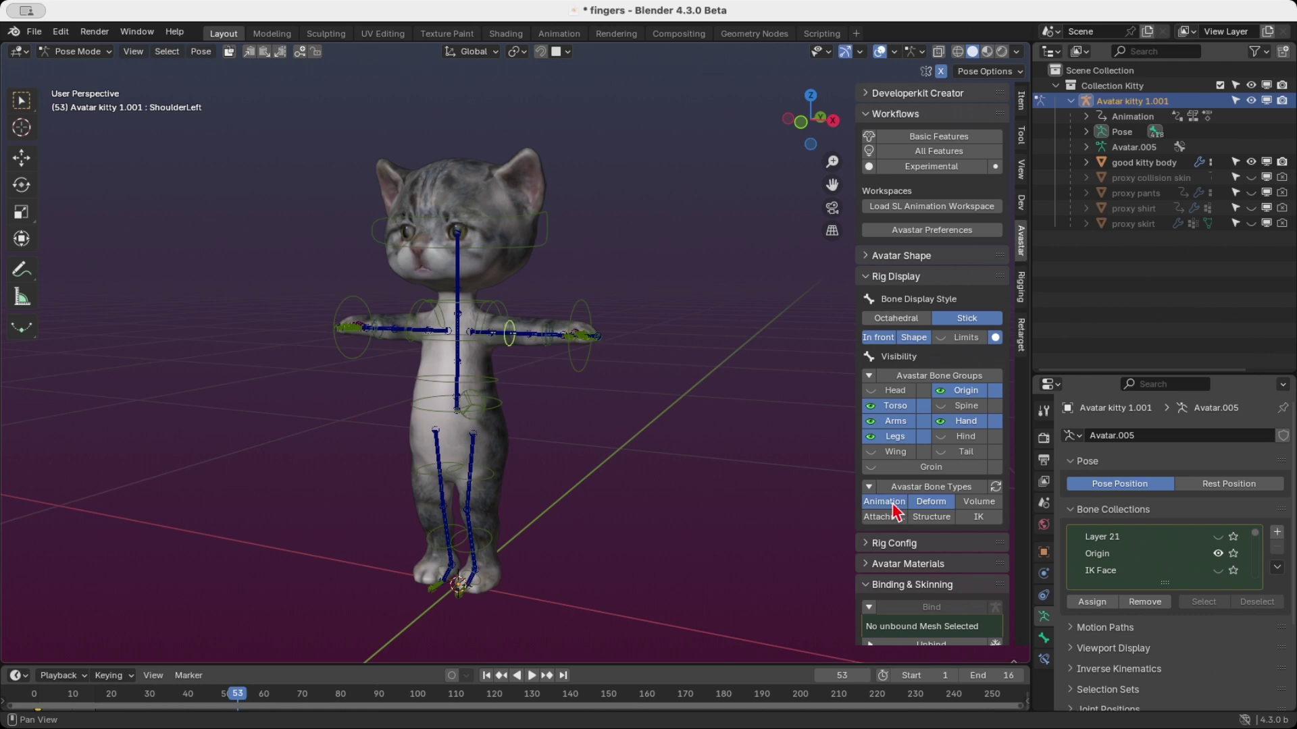
click(933, 503)
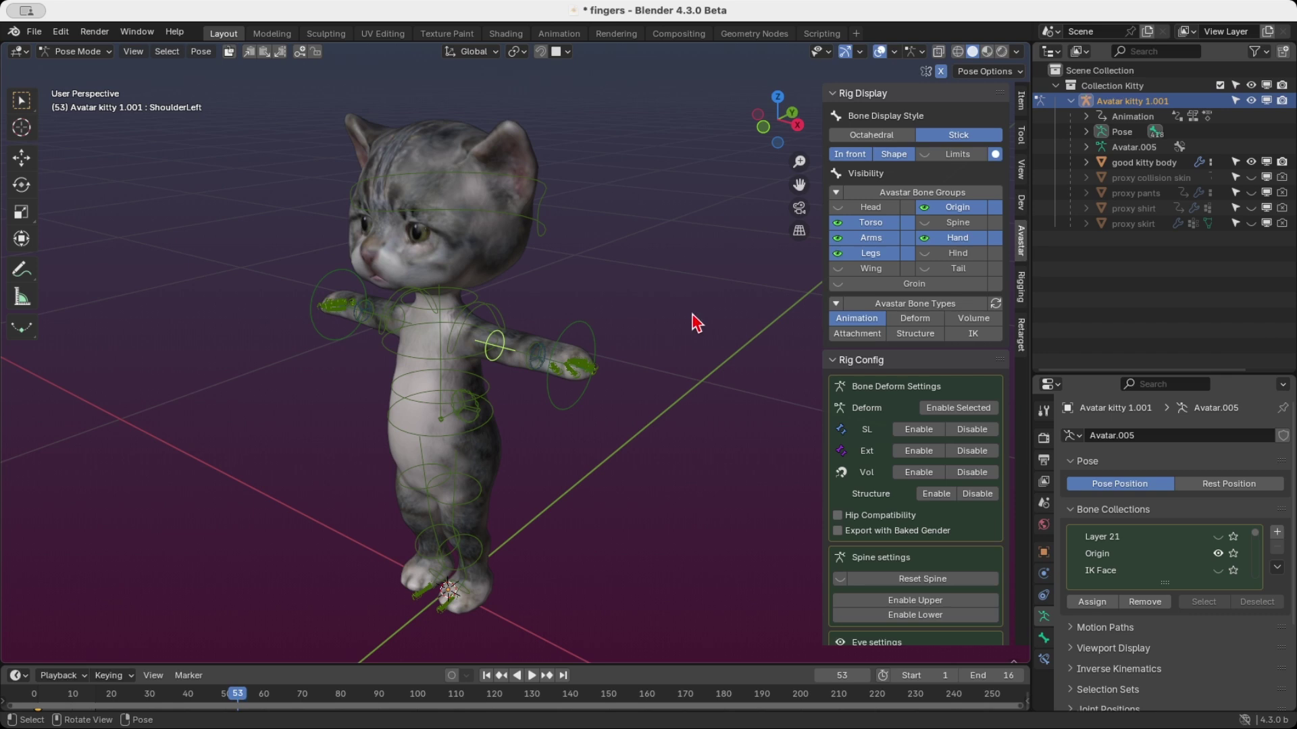
- Examine the tinted edit bones of the kitty rig in Edit Mode, switching from Animation to Deform bones
click(79, 54)
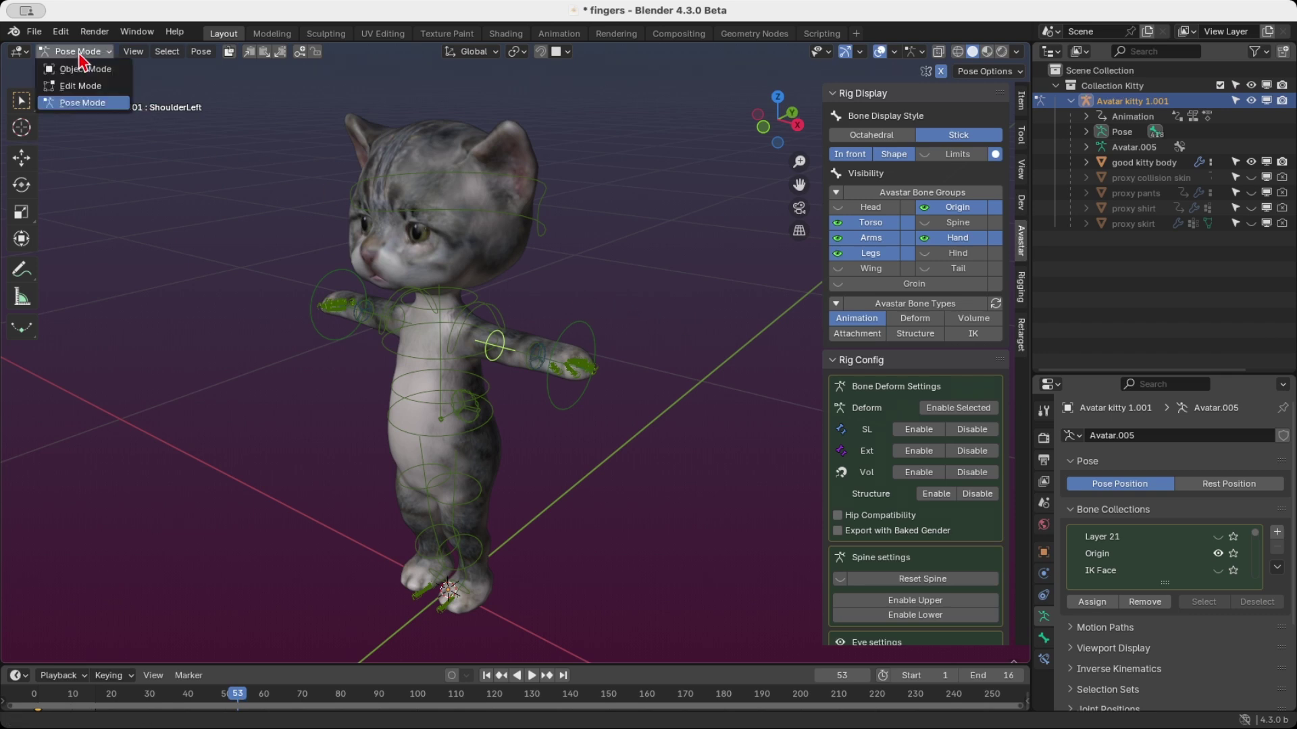
click(81, 86)
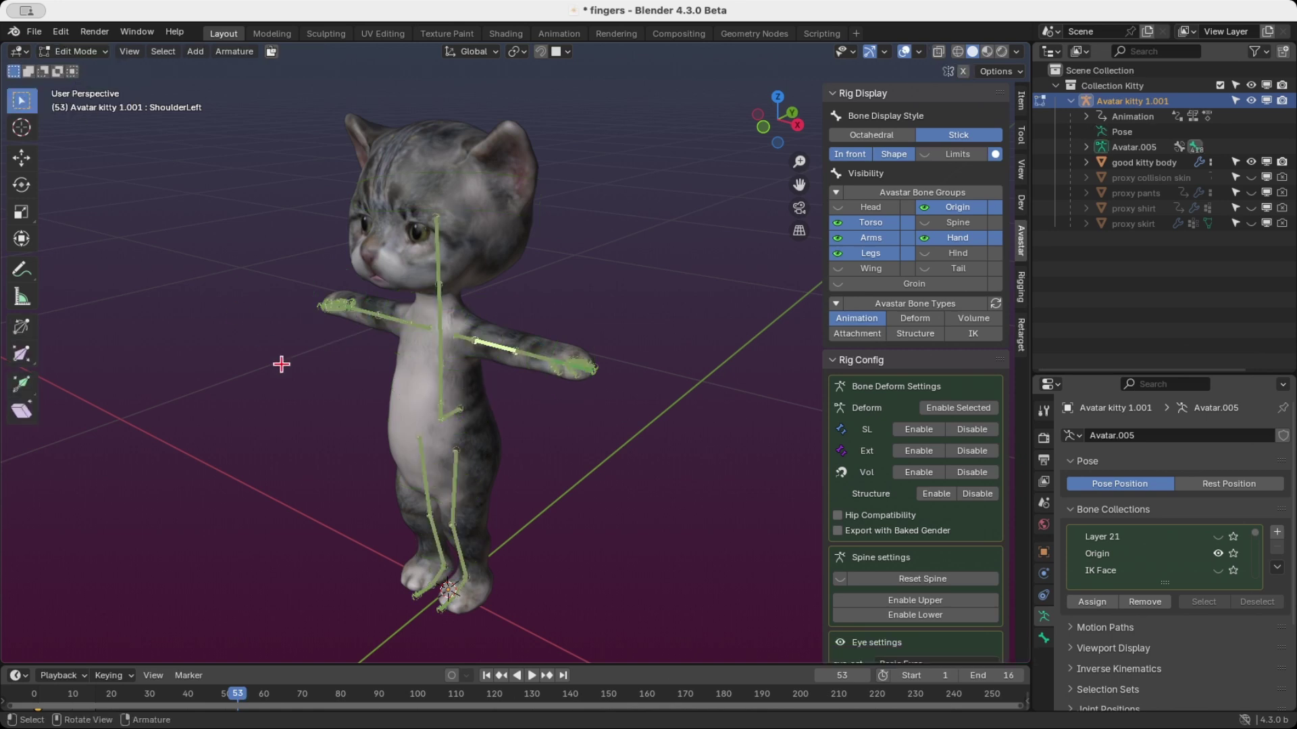
middle_drag(413, 448, 566, 442)
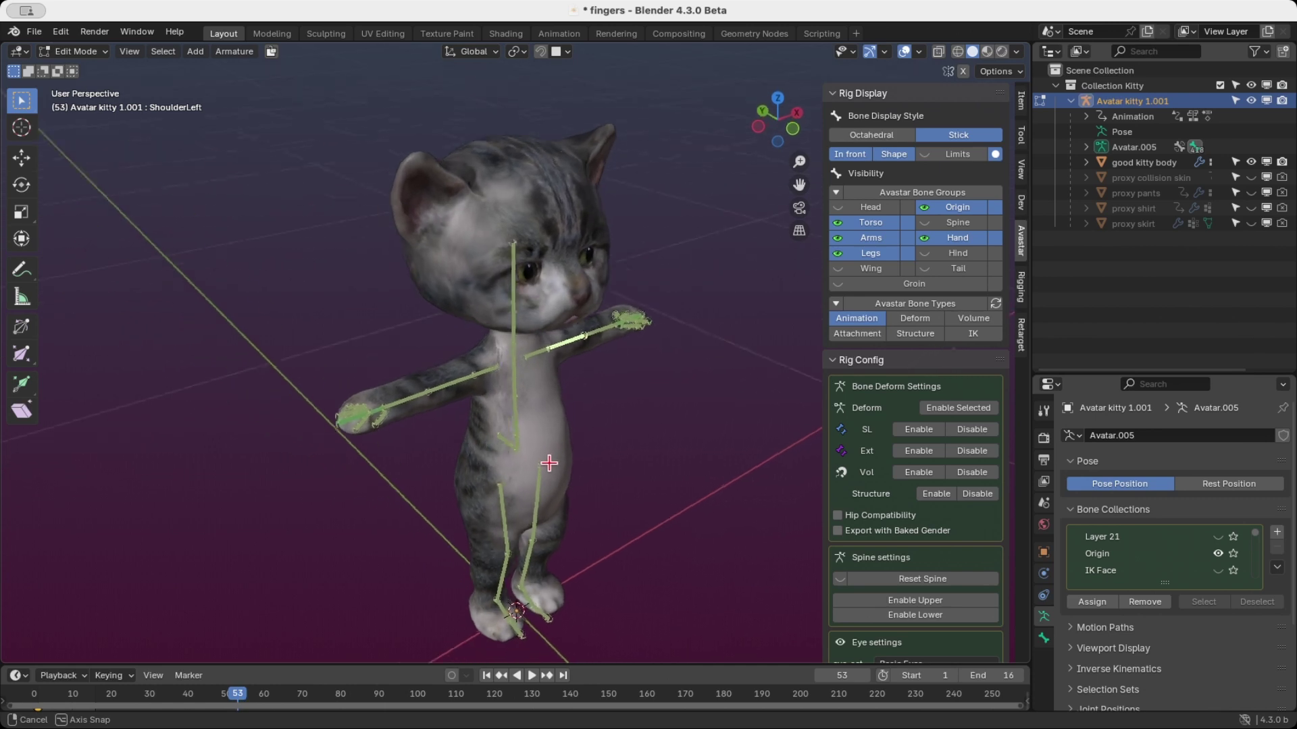
middle_drag(548, 464, 418, 462)
click(924, 318)
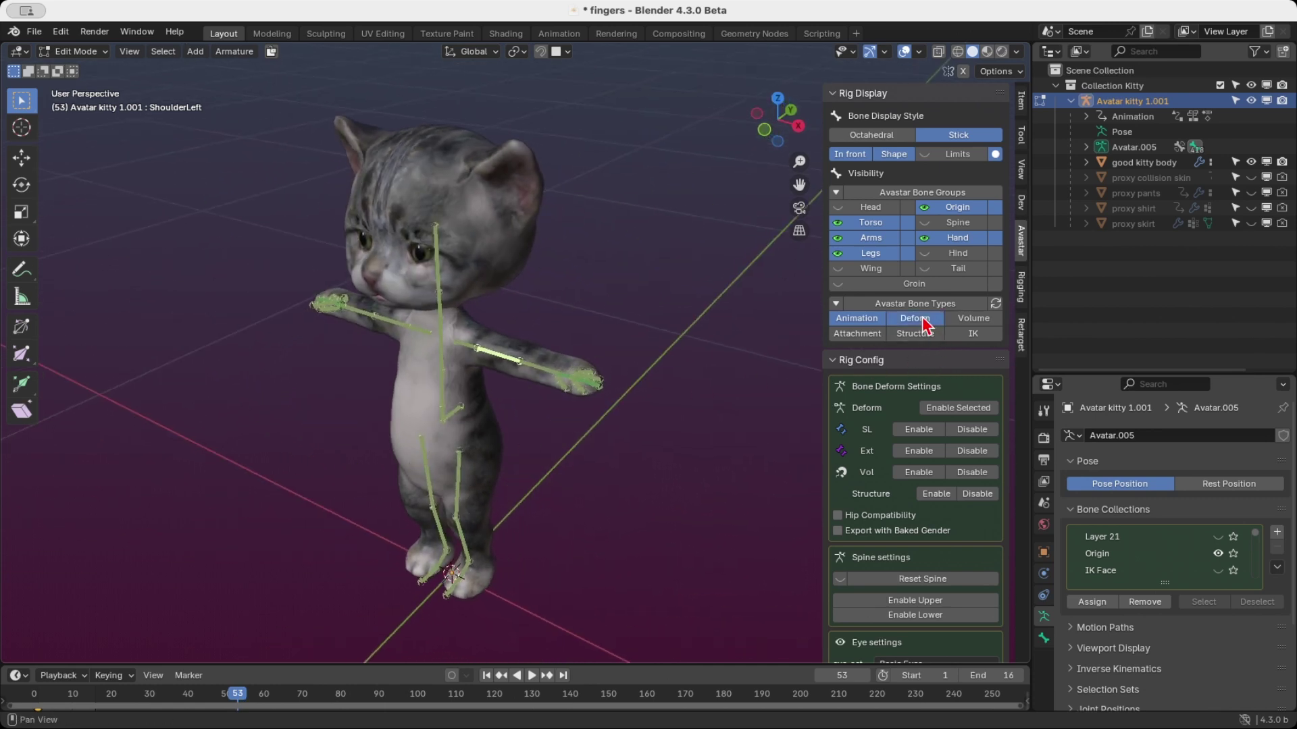
click(862, 323)
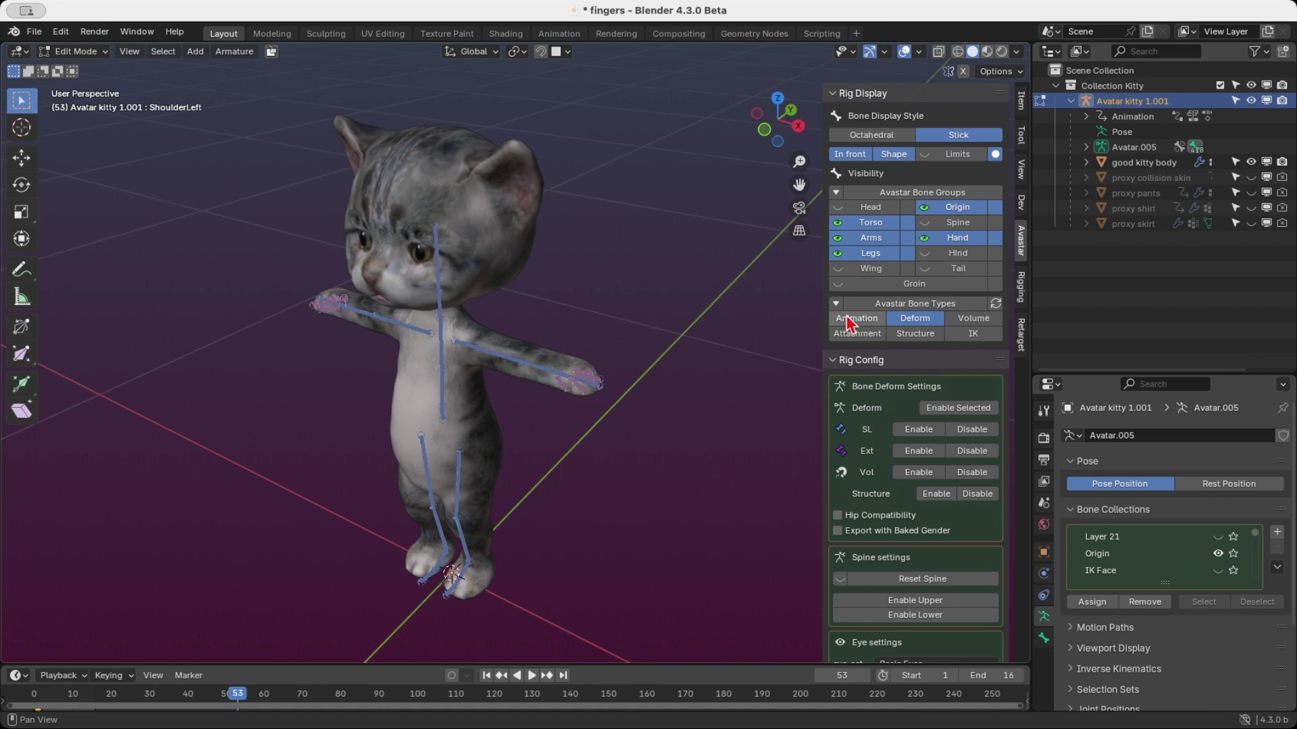
- Compare the Deform bone colours in Pose Mode and switch the rig display back to Animation bones only
click(66, 53)
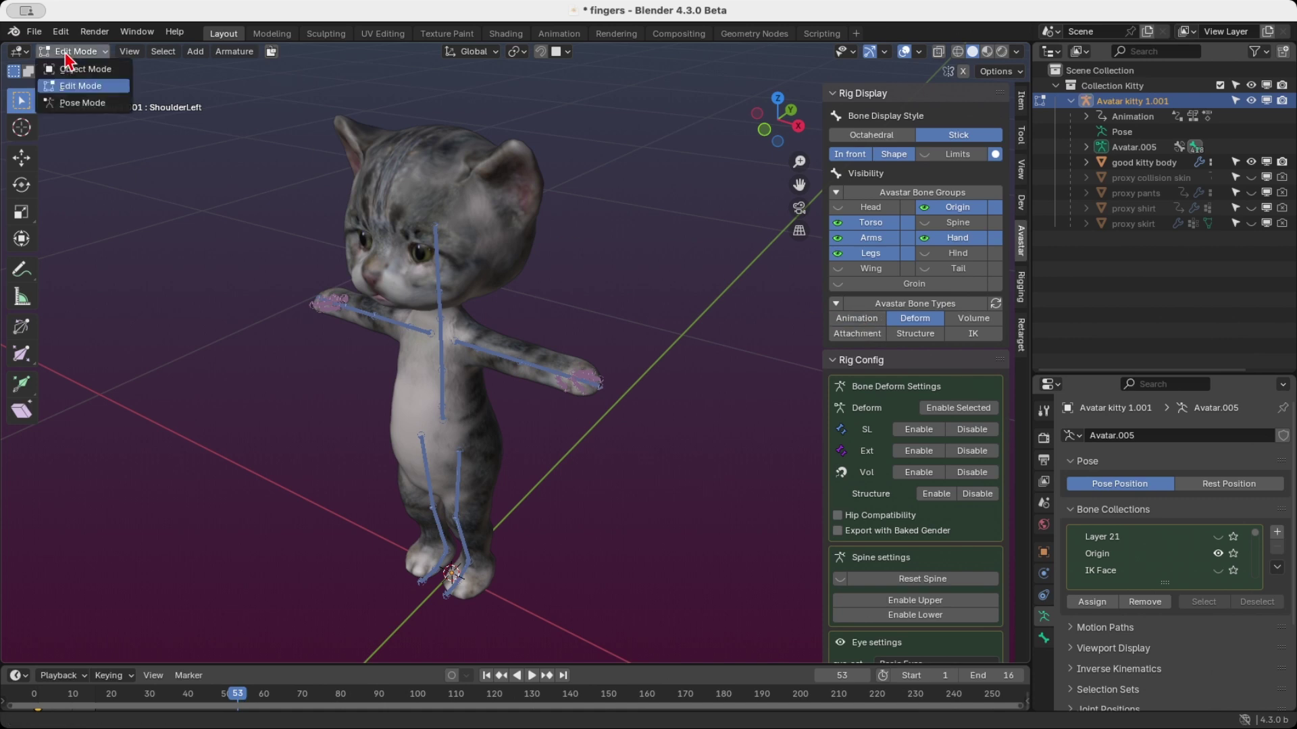
click(82, 103)
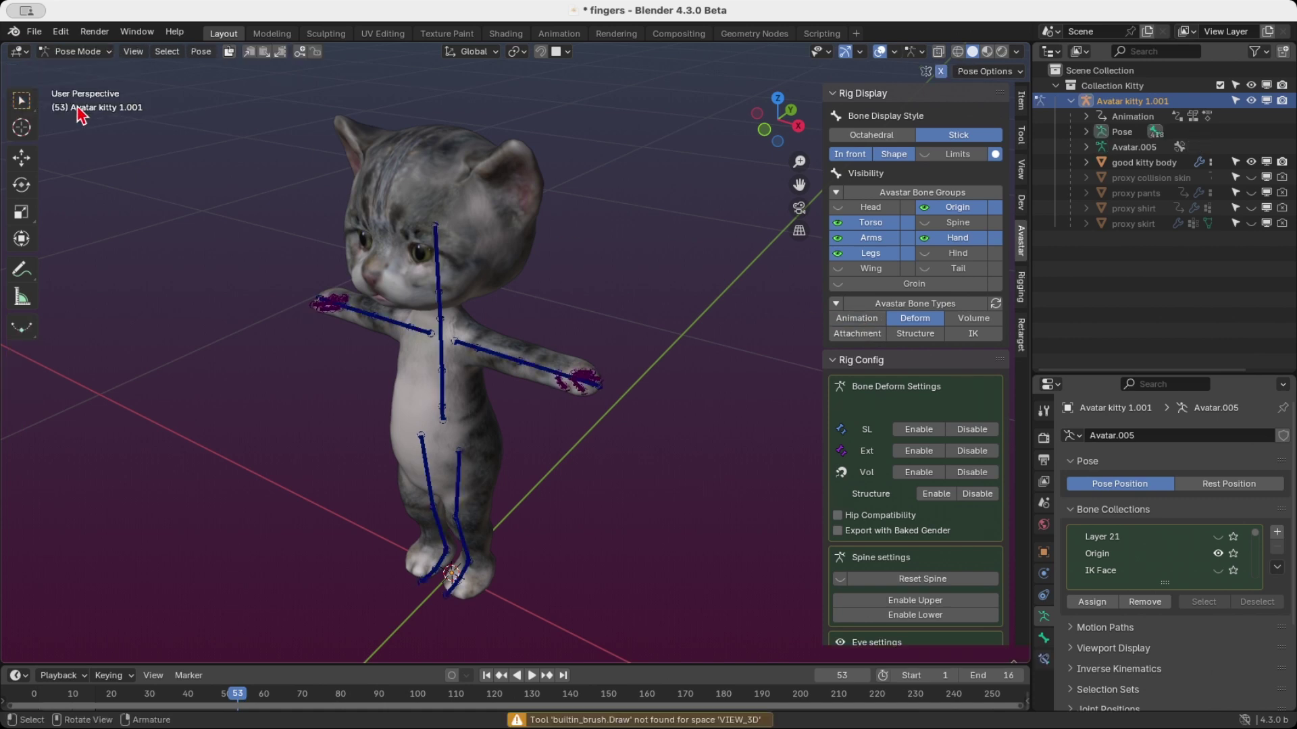
click(870, 324)
click(910, 323)
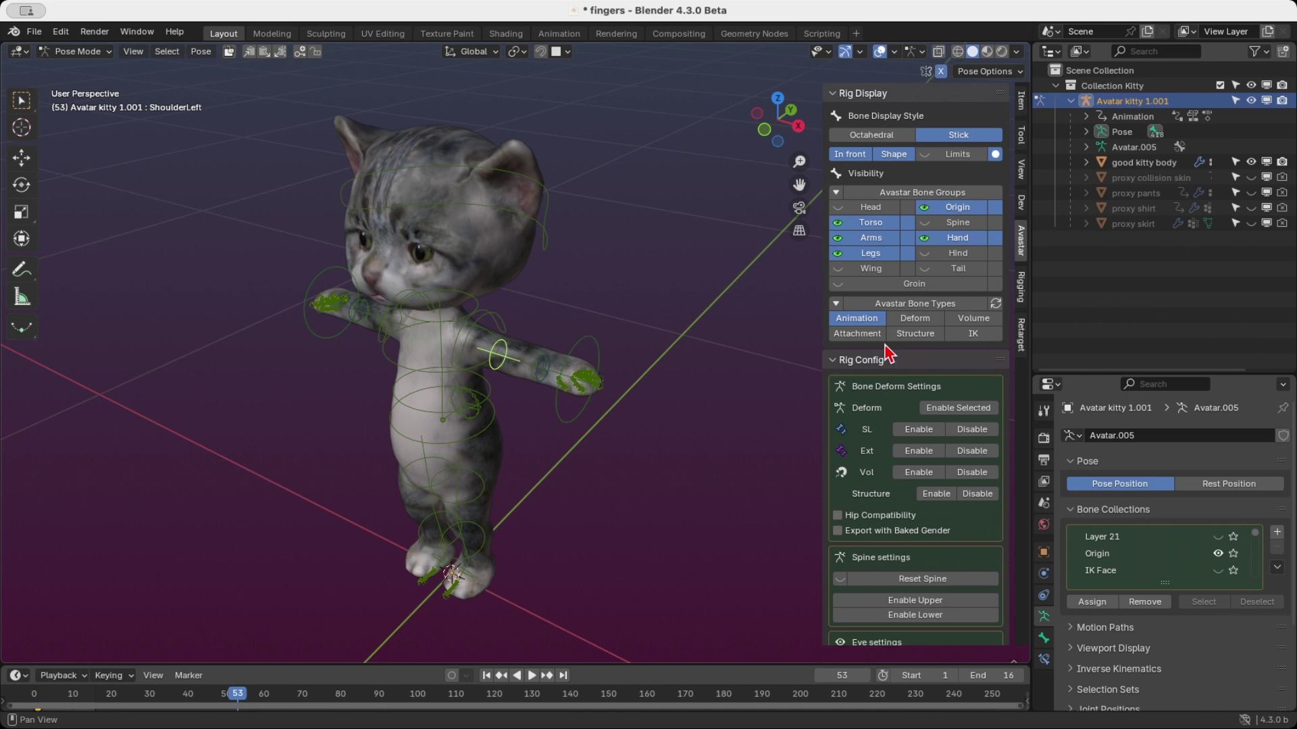
- Set the edit bone tint colour to magenta and recolor the edit bones
scroll(871, 357, down, 1)
scroll(842, 341, down, 4)
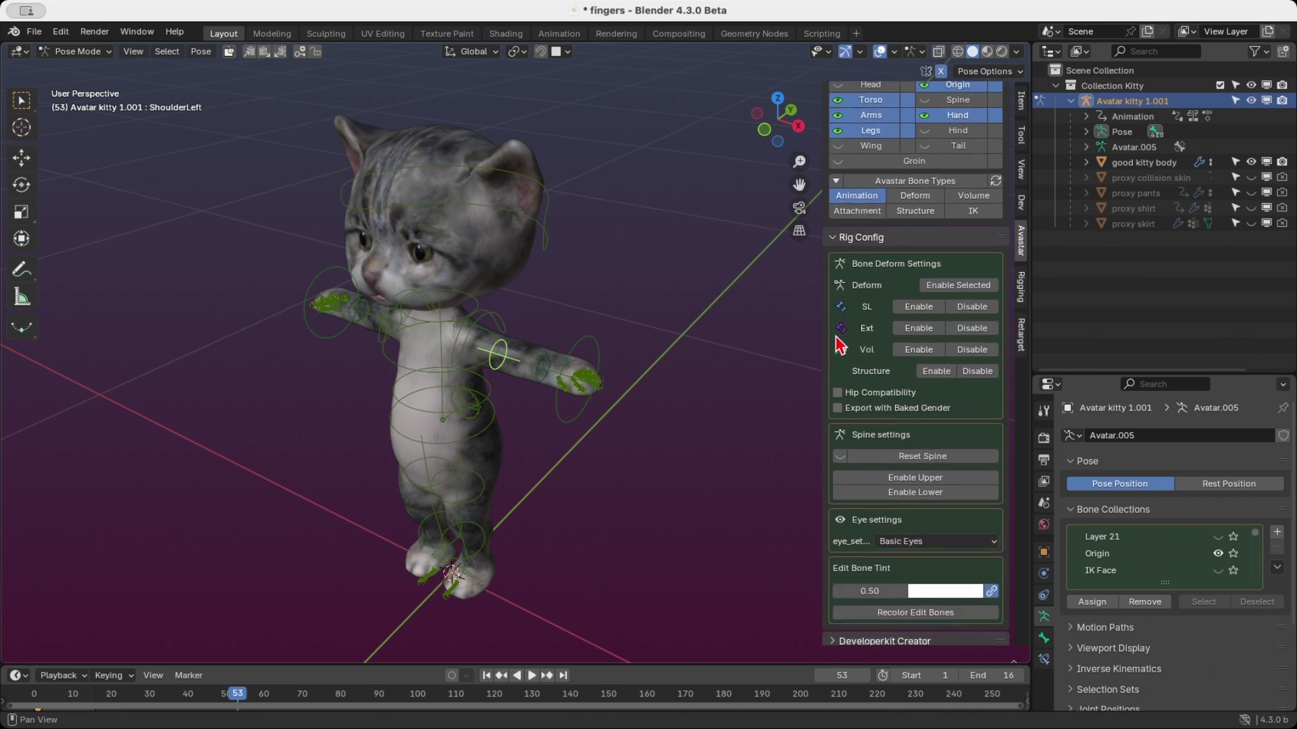
scroll(840, 344, down, 5)
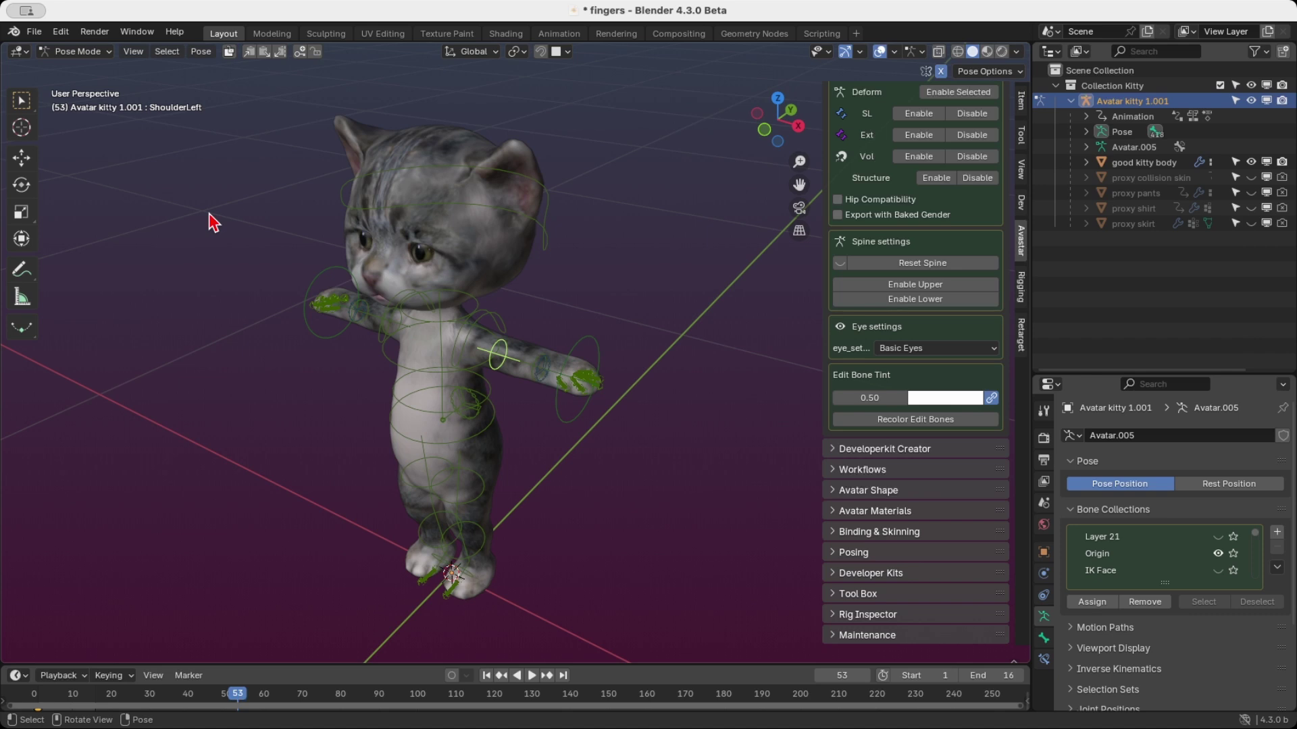
click(938, 402)
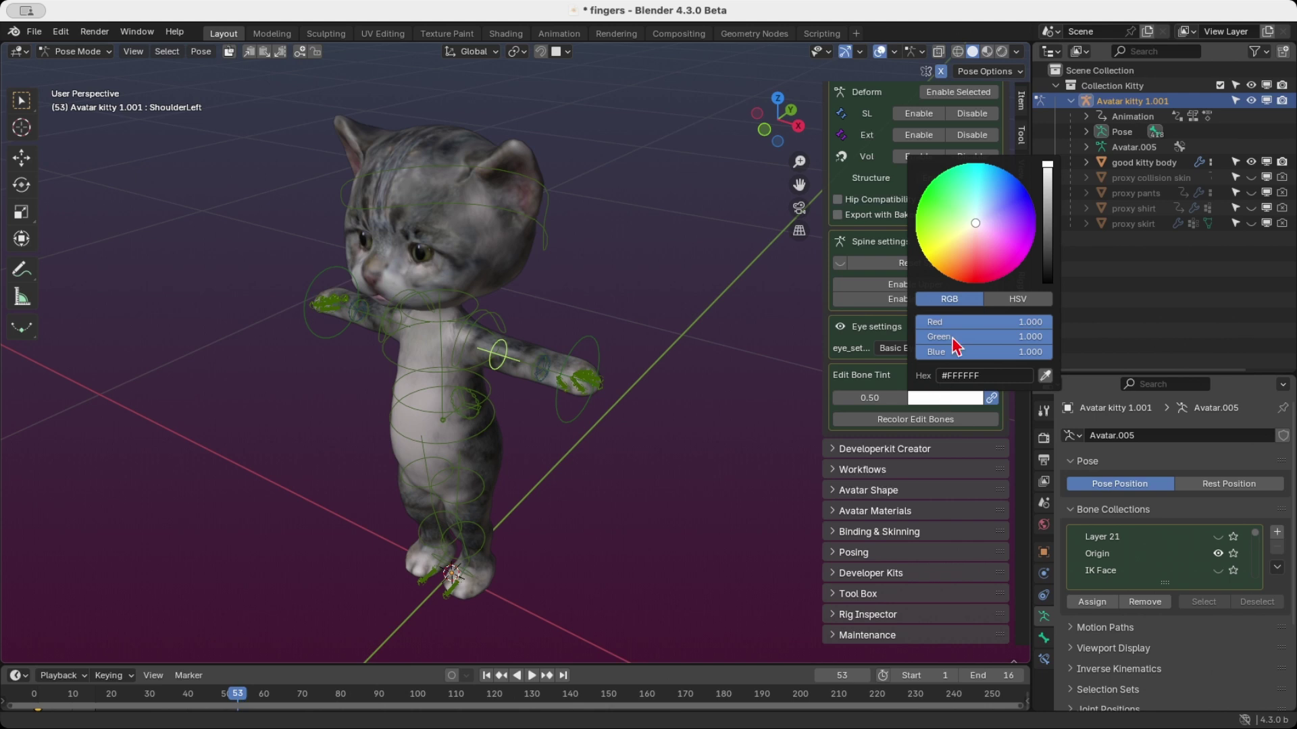
drag(981, 230, 1012, 274)
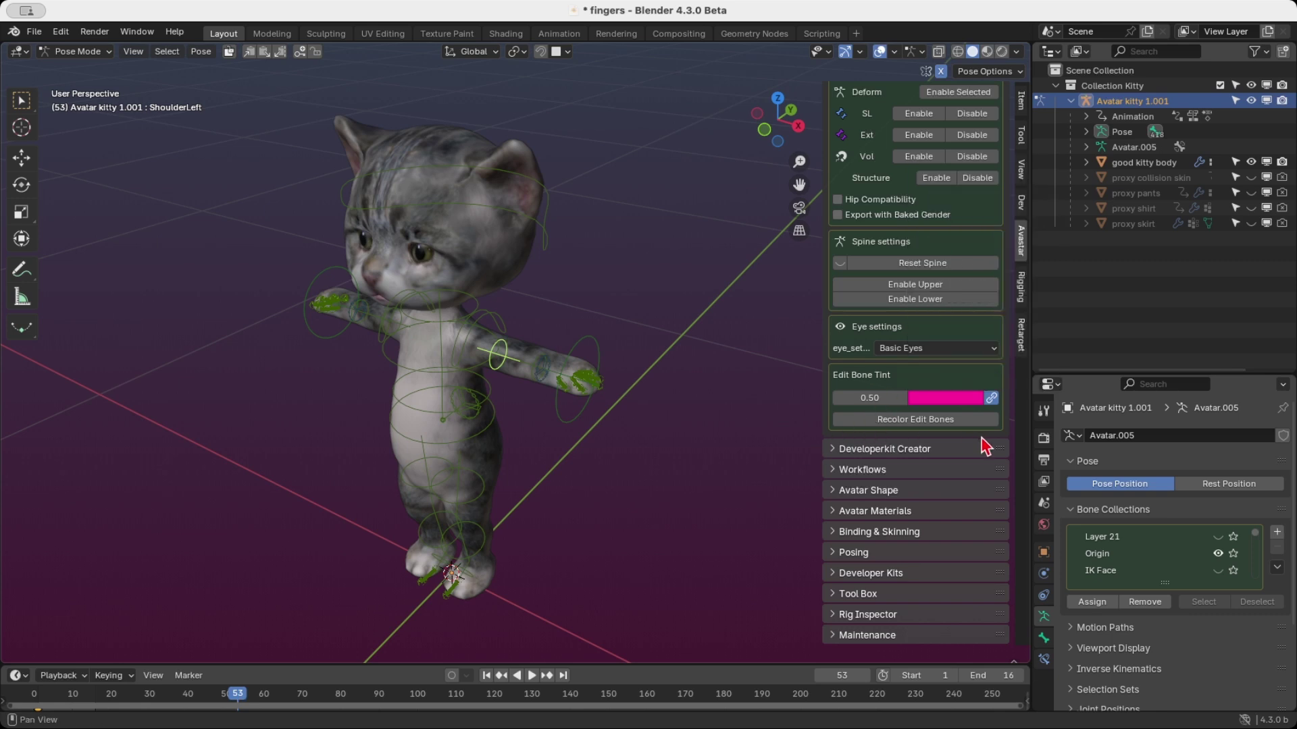
click(864, 423)
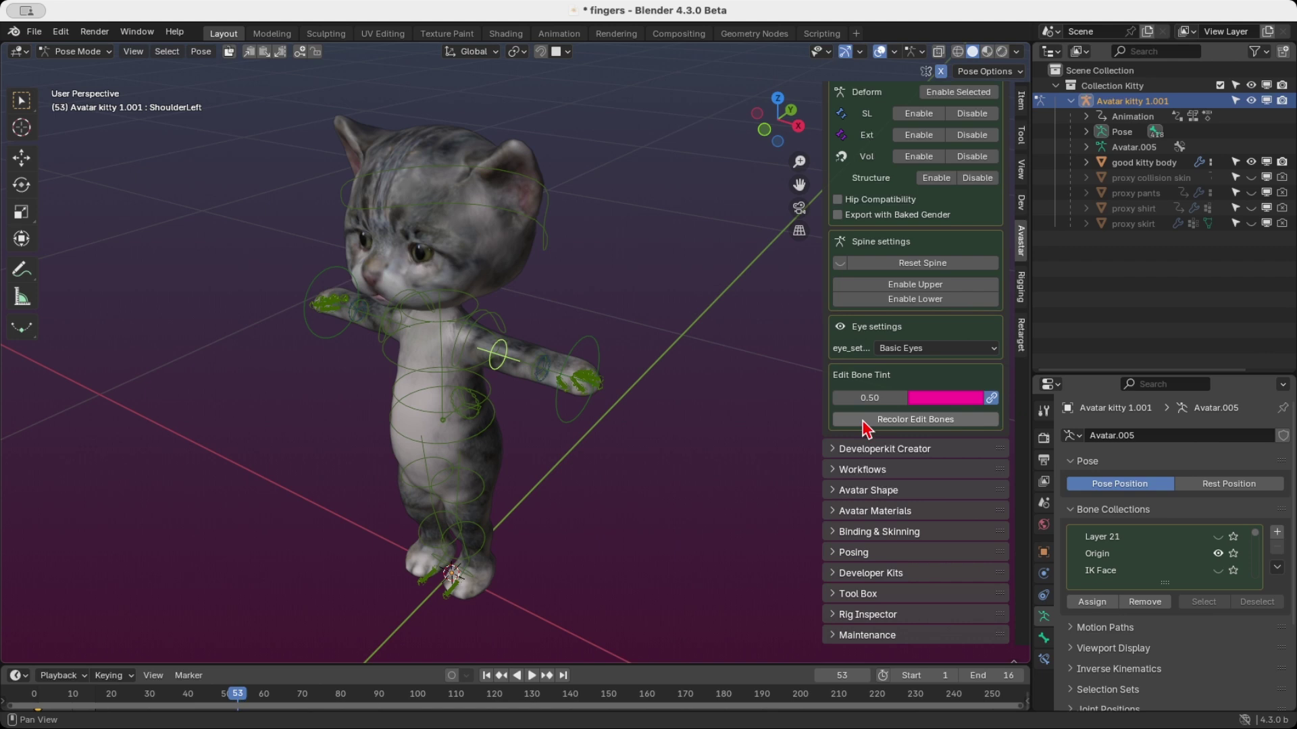
- Put the kitty armature in Edit Mode and inspect the recoloured bones up close
click(76, 52)
click(76, 85)
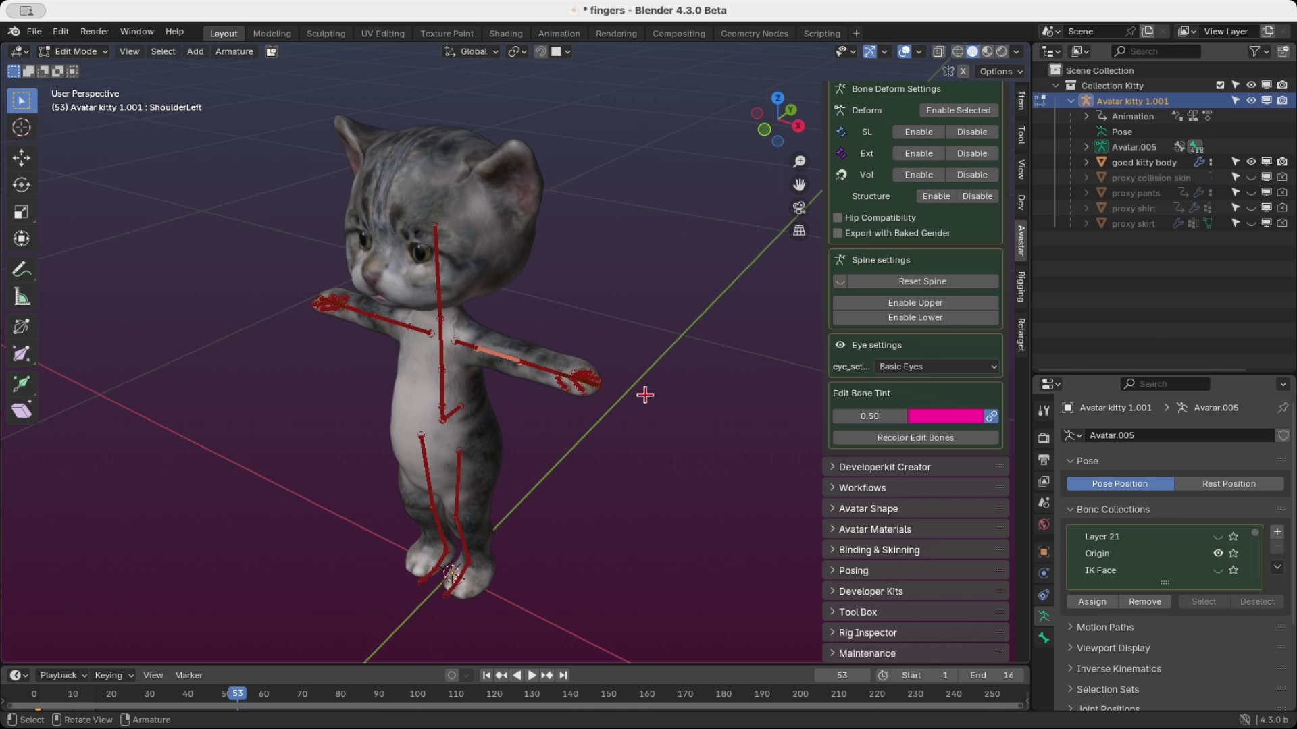
scroll(521, 407, up, 4)
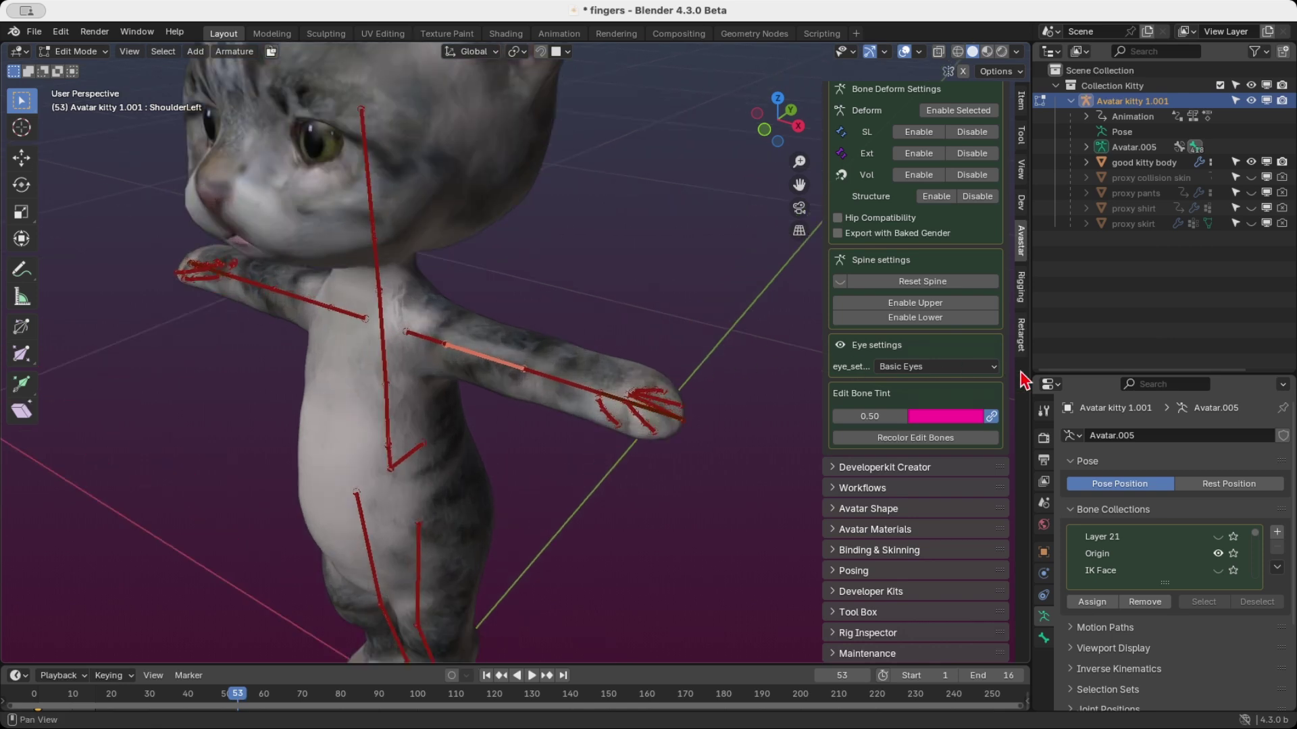
- Unlink the edit bone tint into separate normal, select and active colours, and display the bones as Octahedral
click(991, 416)
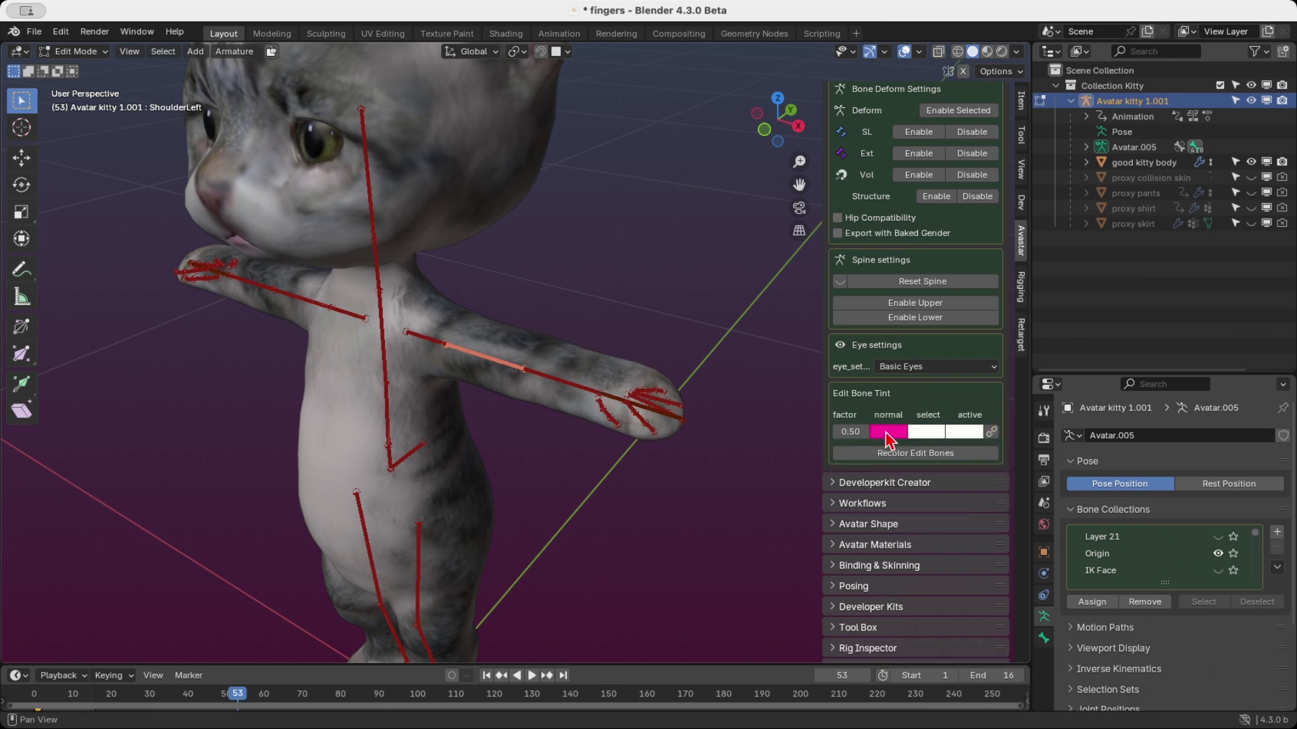
mouse_move(901, 440)
scroll(905, 386, up, 10)
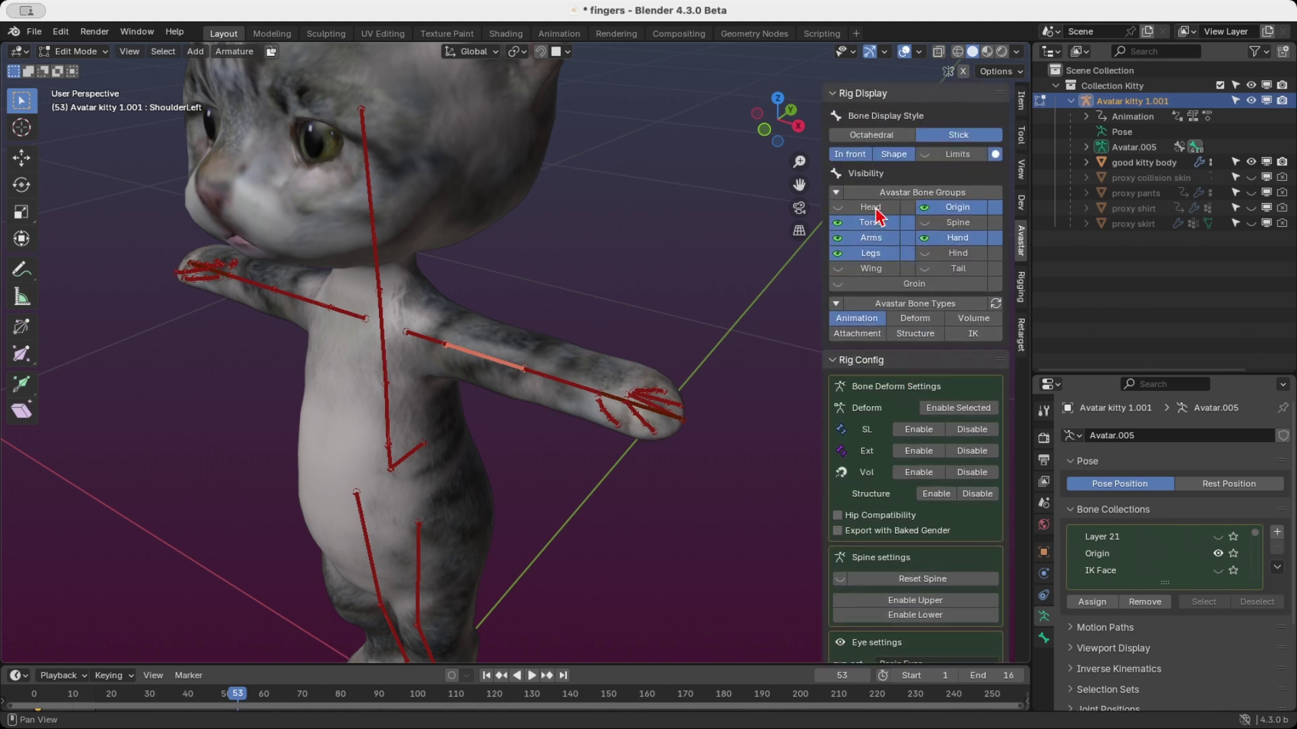
click(871, 135)
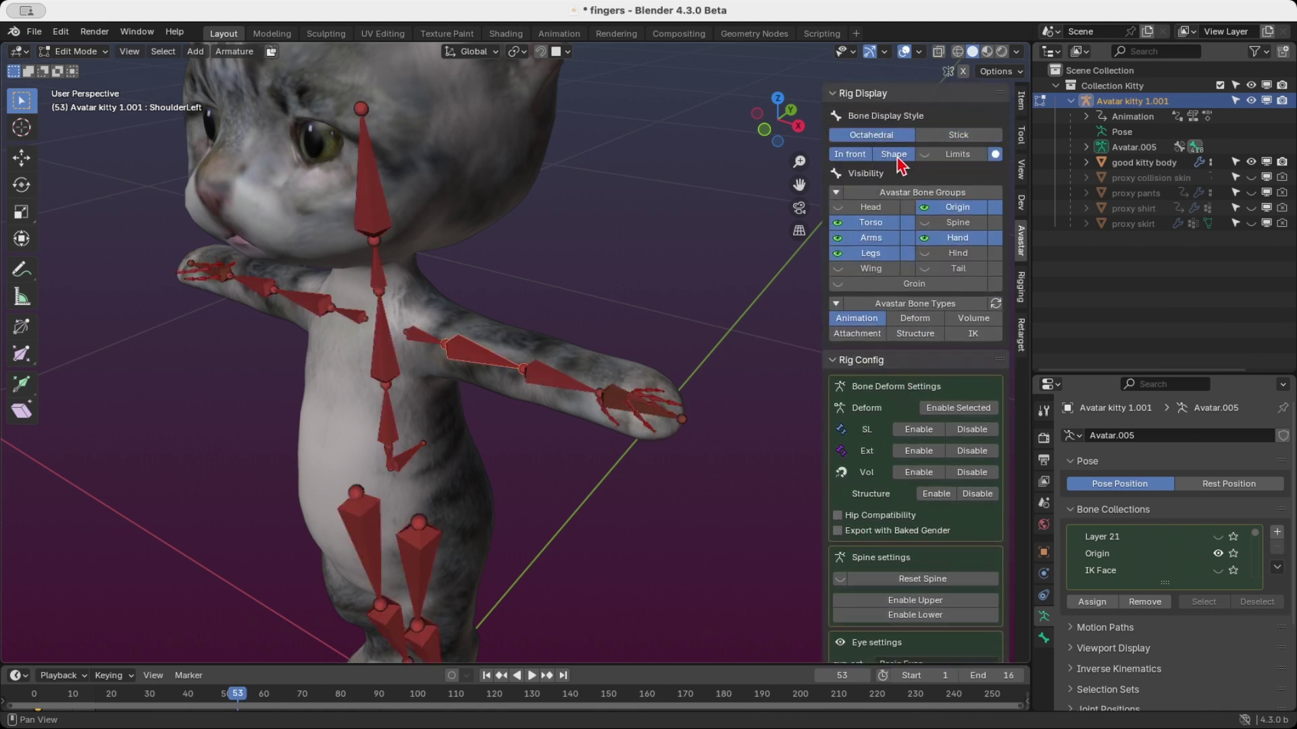
- Set the edit bone tint to near-white #FFFEF3 for normal, yellow for select and red #FF0024 for active bones
scroll(919, 391, down, 10)
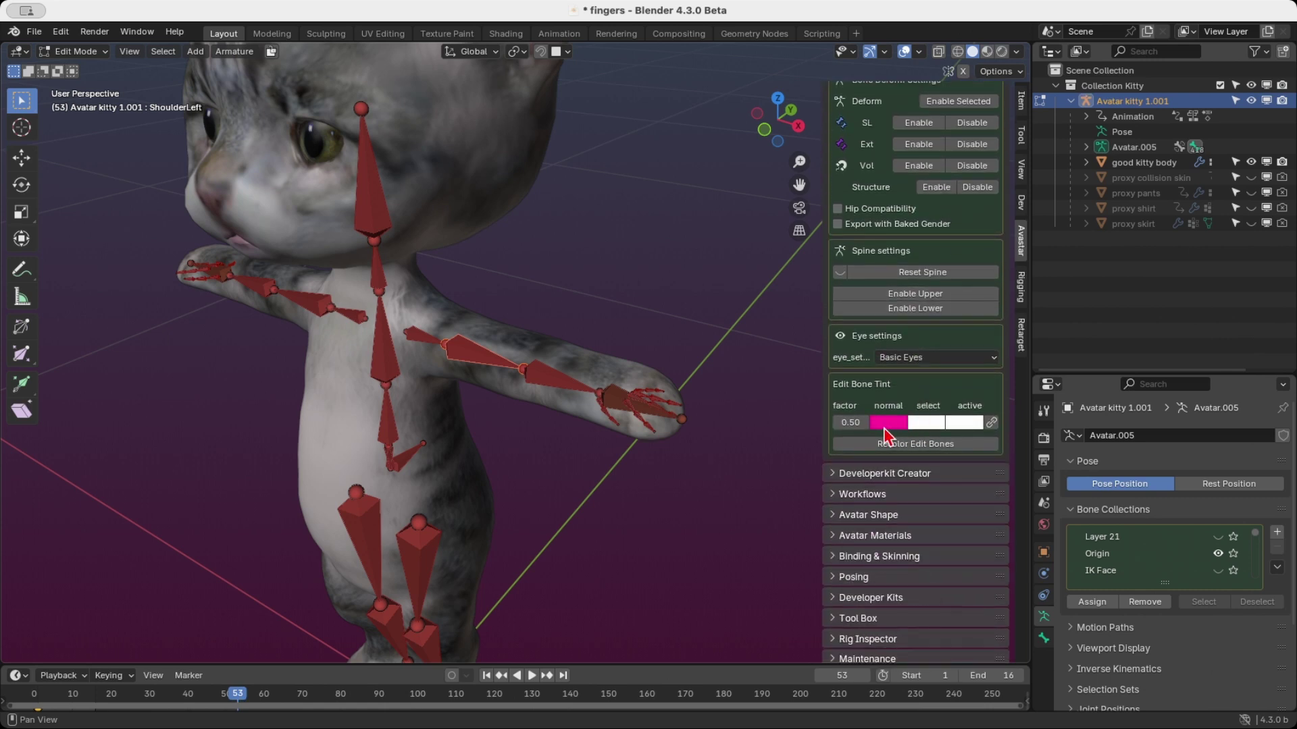
click(882, 428)
click(935, 249)
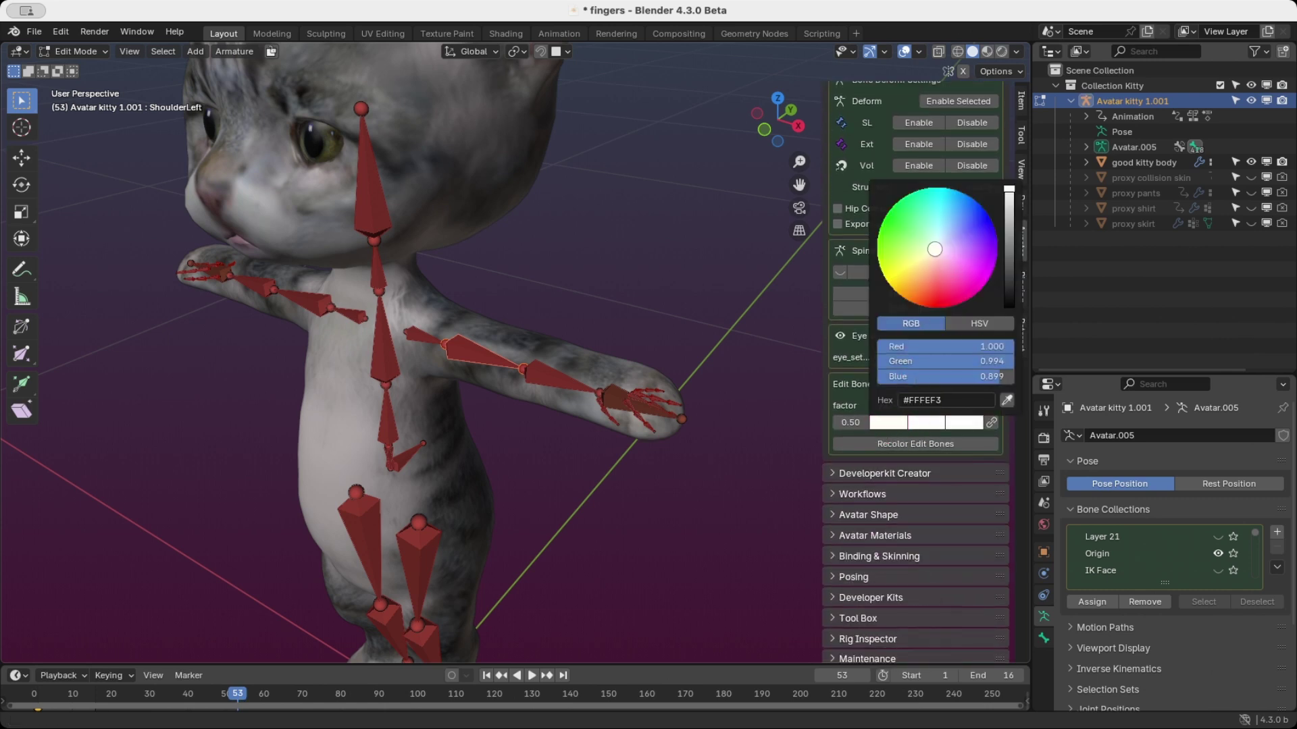
click(923, 424)
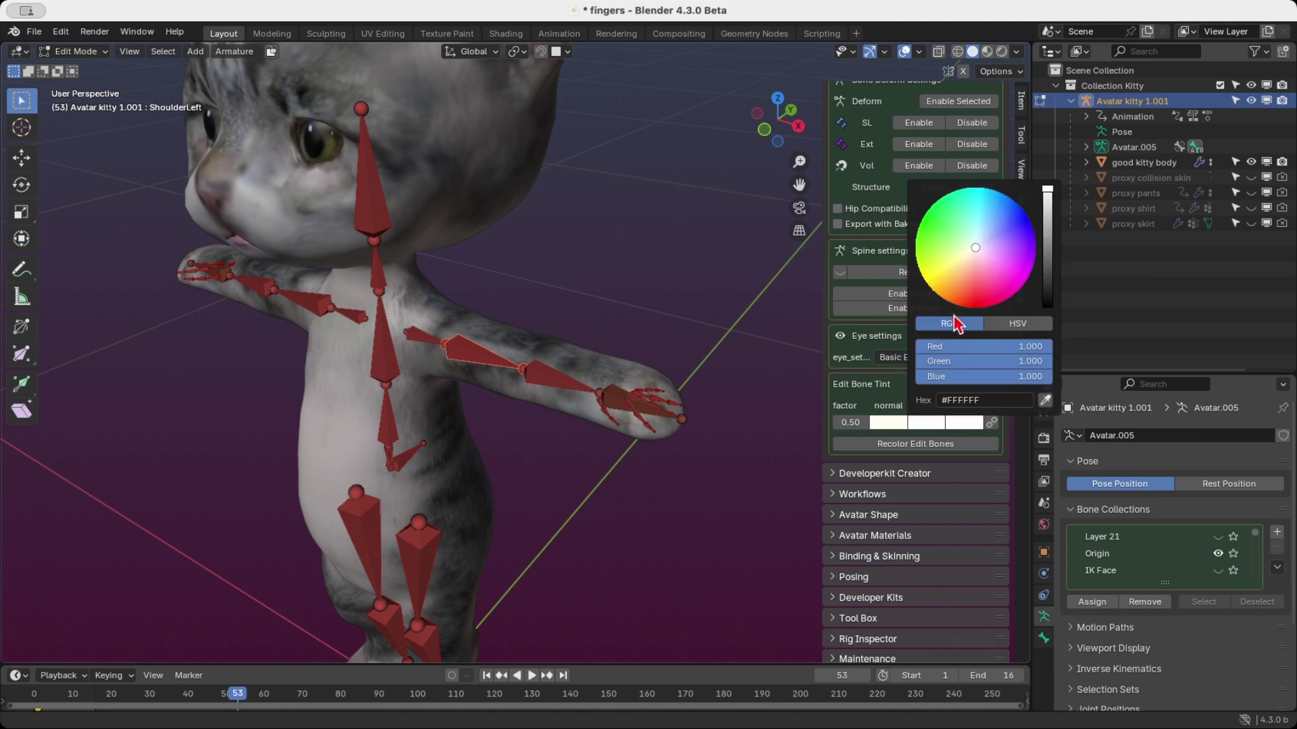
drag(985, 255, 925, 283)
click(964, 423)
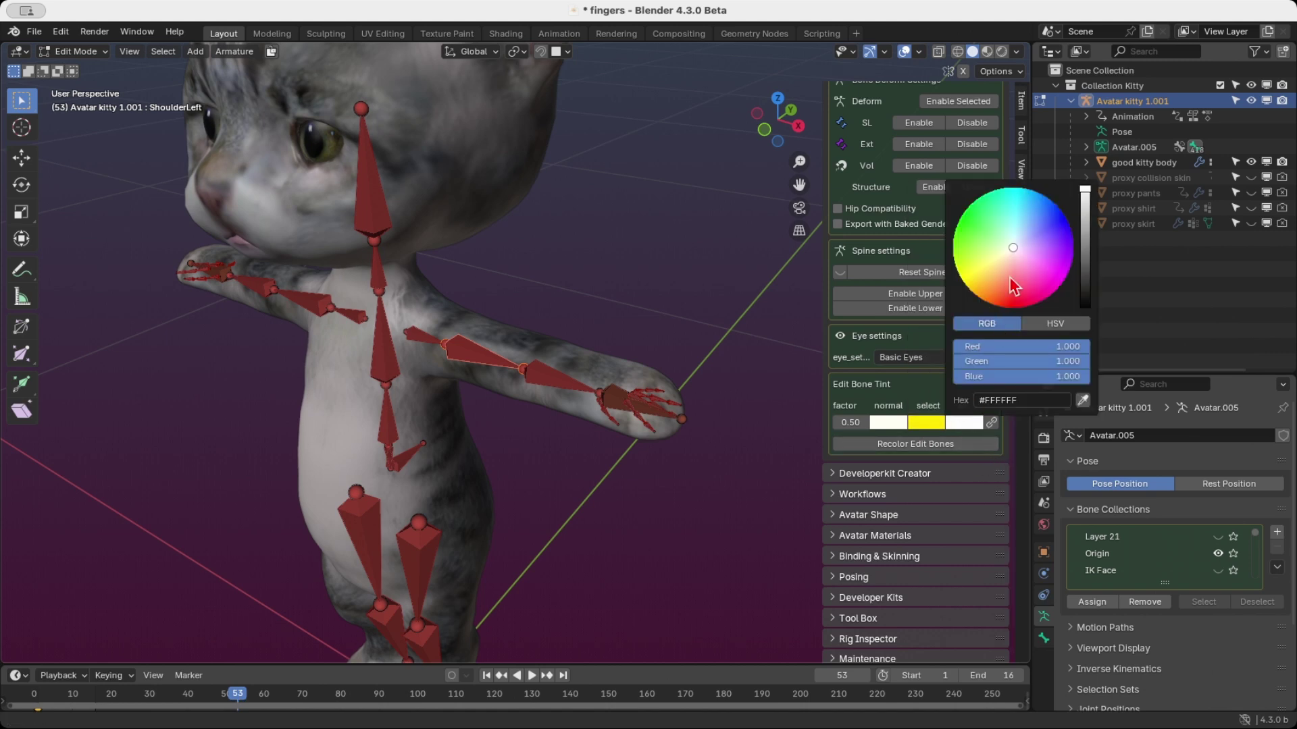
drag(1013, 248, 1023, 303)
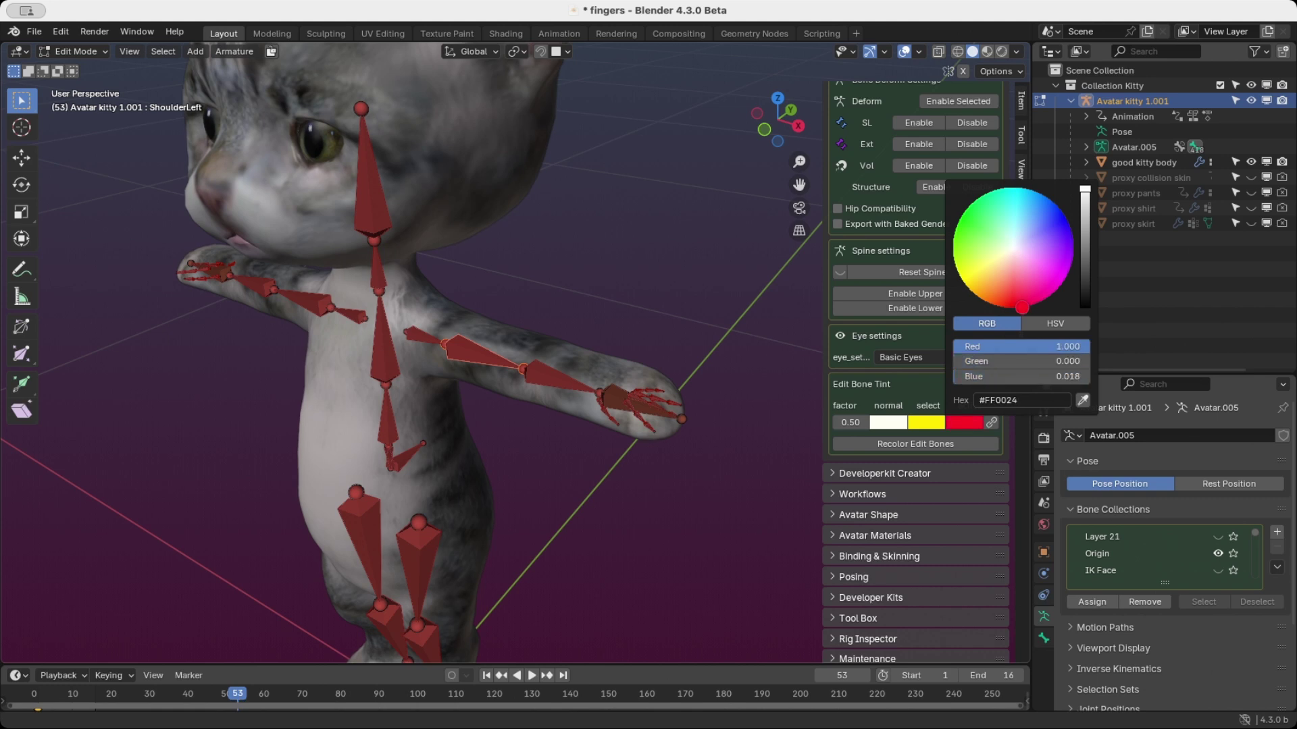
- Set the edit bone tint factor to 0.80 and recolor the edit bones
click(850, 424)
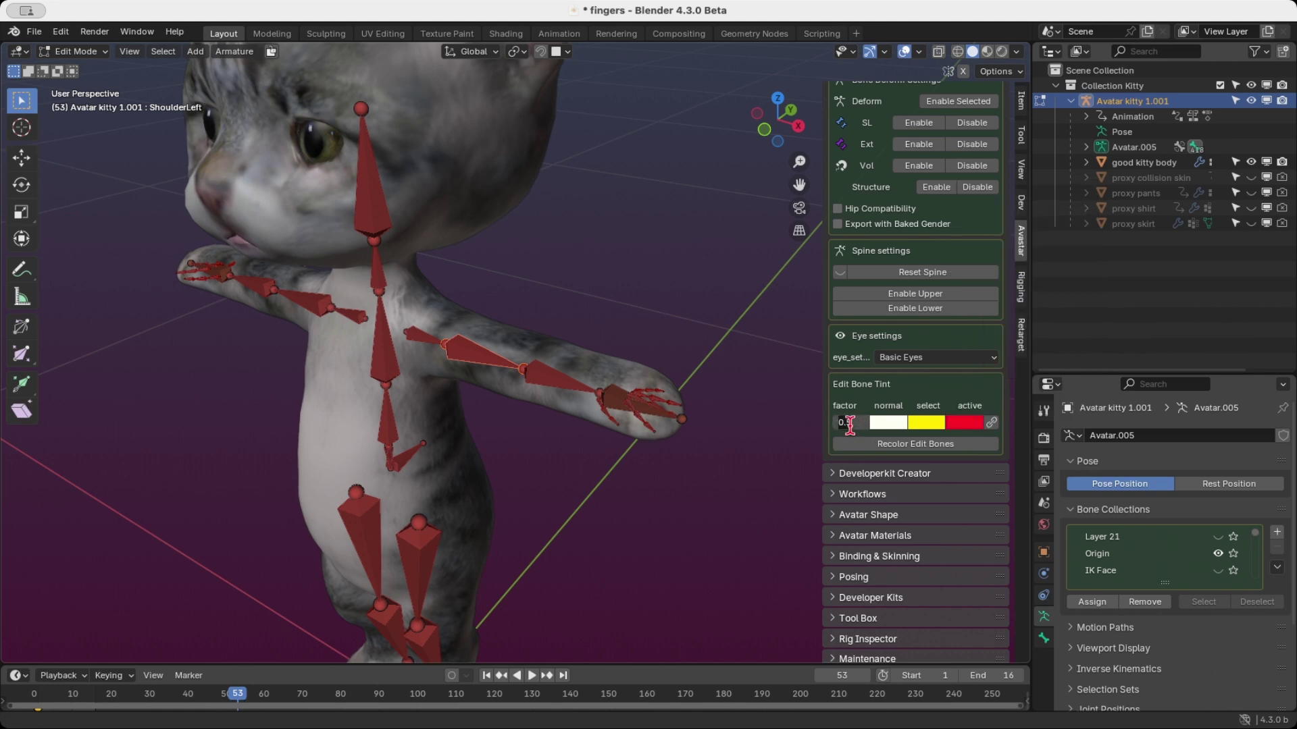
text(0.5)
key(Return)
click(868, 446)
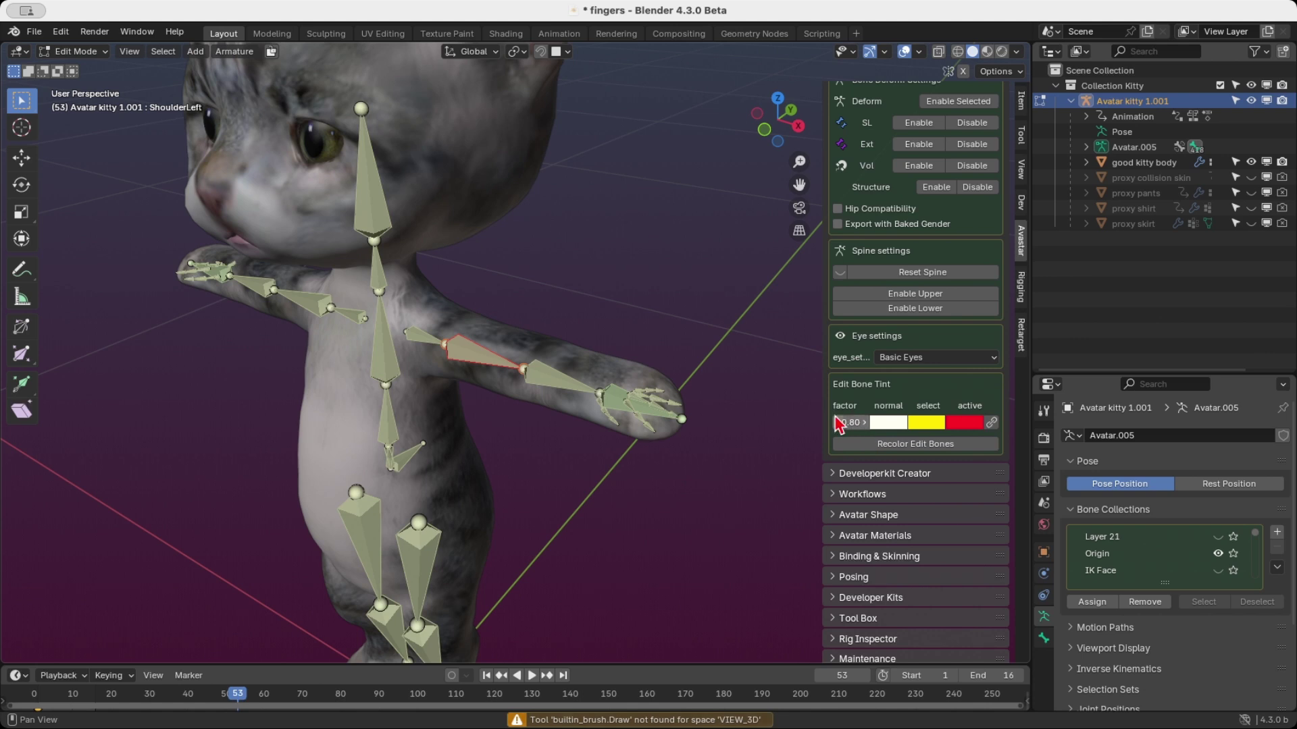
- Box-select the kitty's left forearm and finger bones, and make the ElbowLeft bone the active one
scroll(409, 445, down, 3)
mouse_move(409, 445)
middle_down()
mouse_move(495, 405)
mouse_move(562, 395)
mouse_move(421, 425)
mouse_move(421, 436)
middle_up()
scroll(550, 439, up, 4)
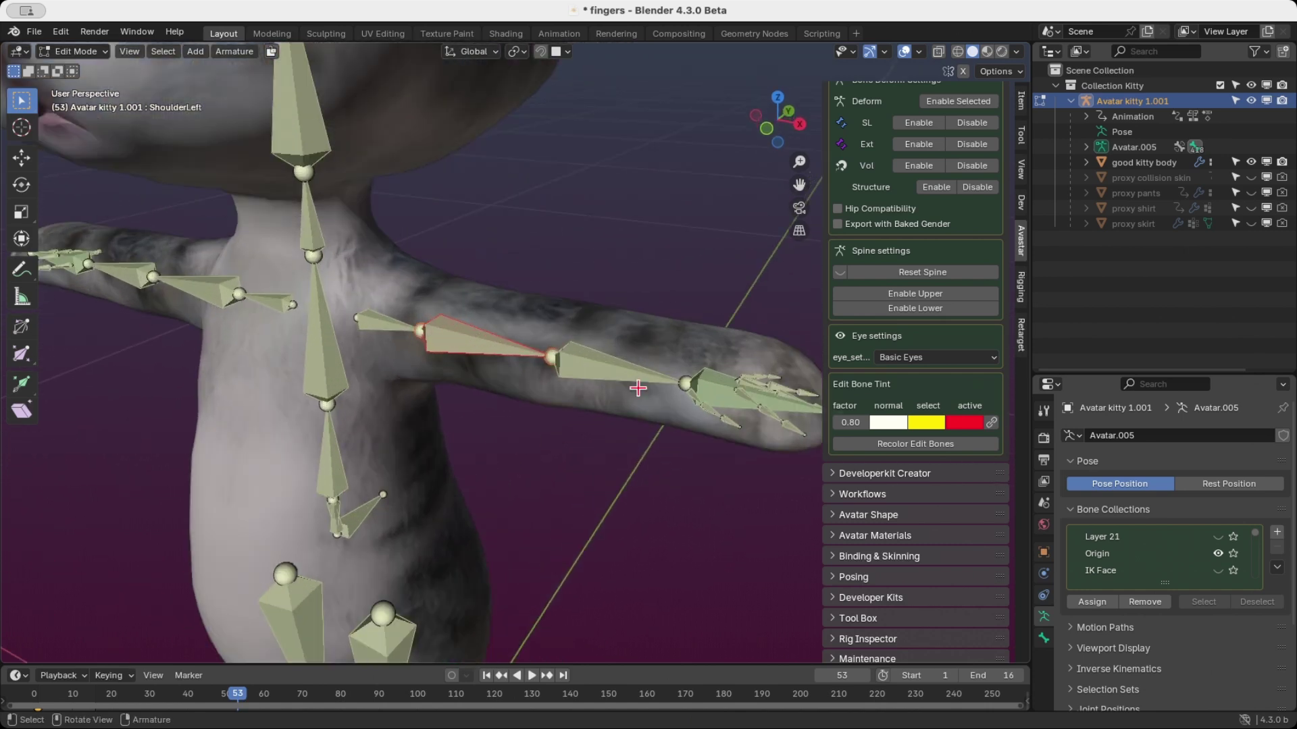
drag(574, 286, 824, 495)
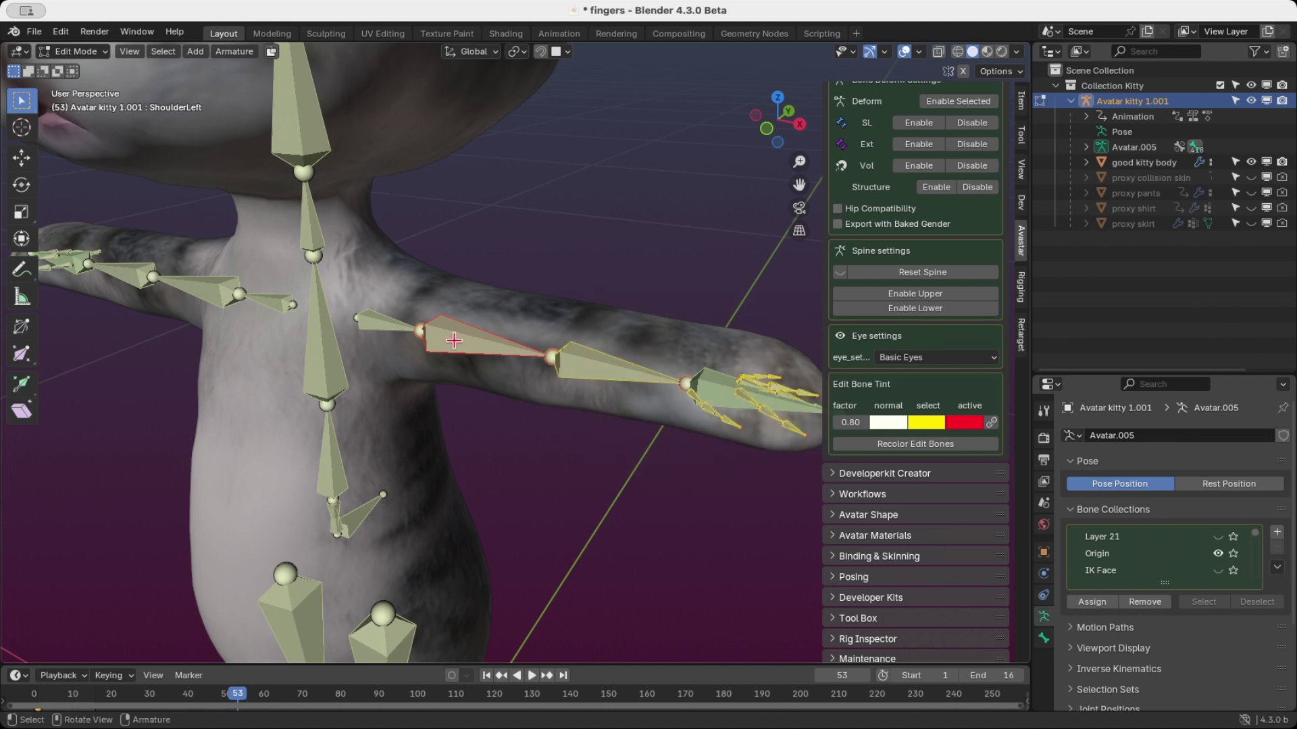
shift+click(581, 365)
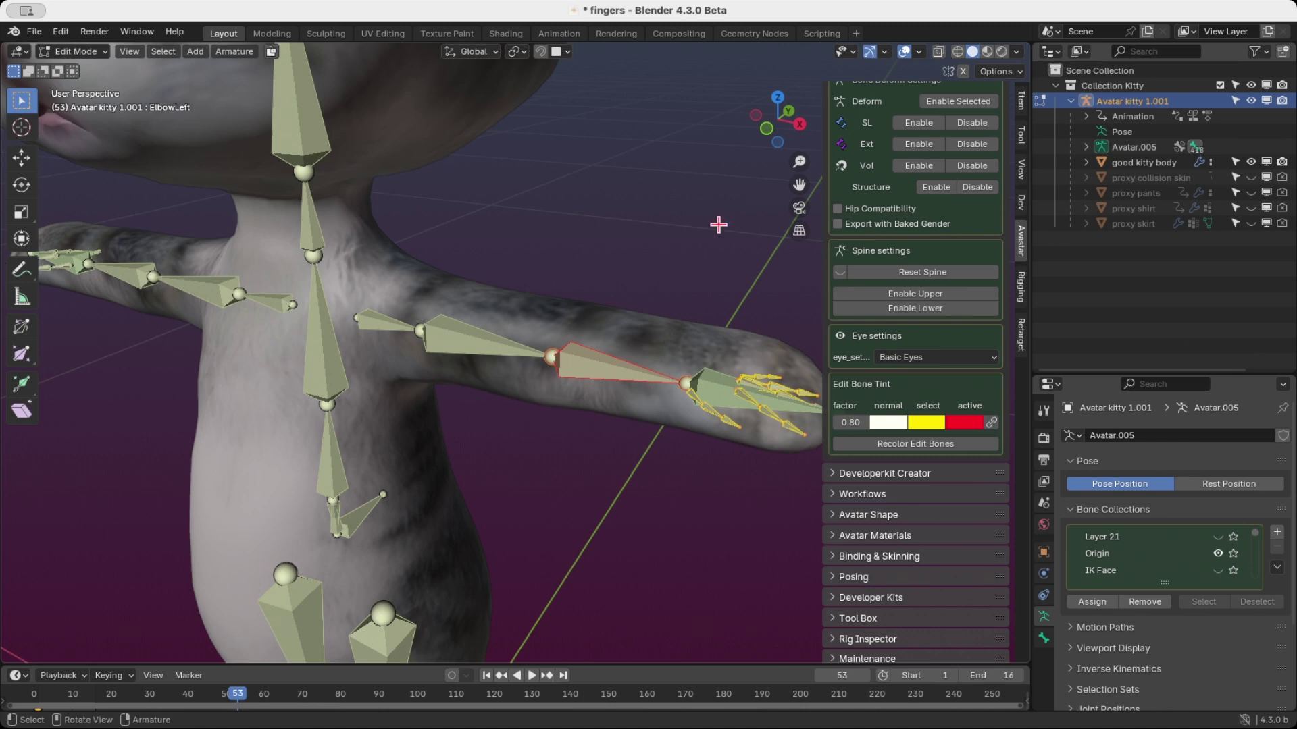
- Set the bone display style back to Stick
scroll(972, 216, up, 10)
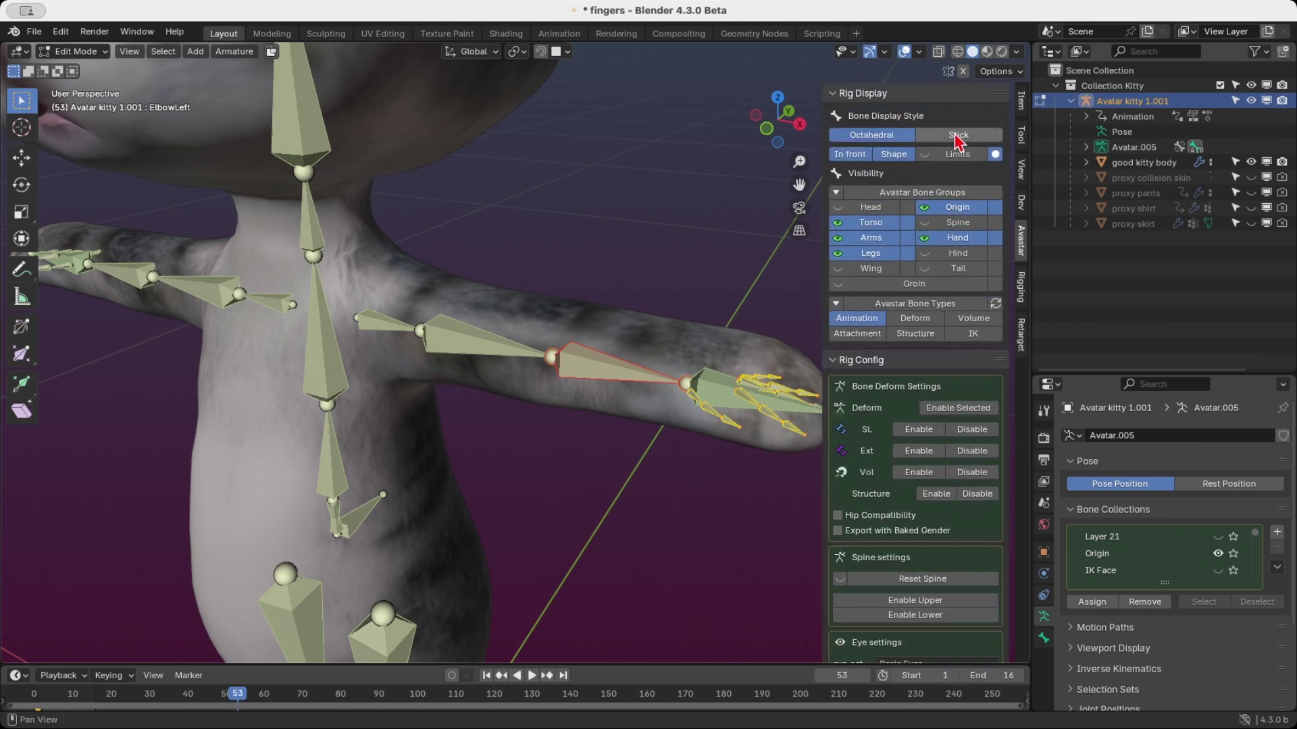
click(958, 136)
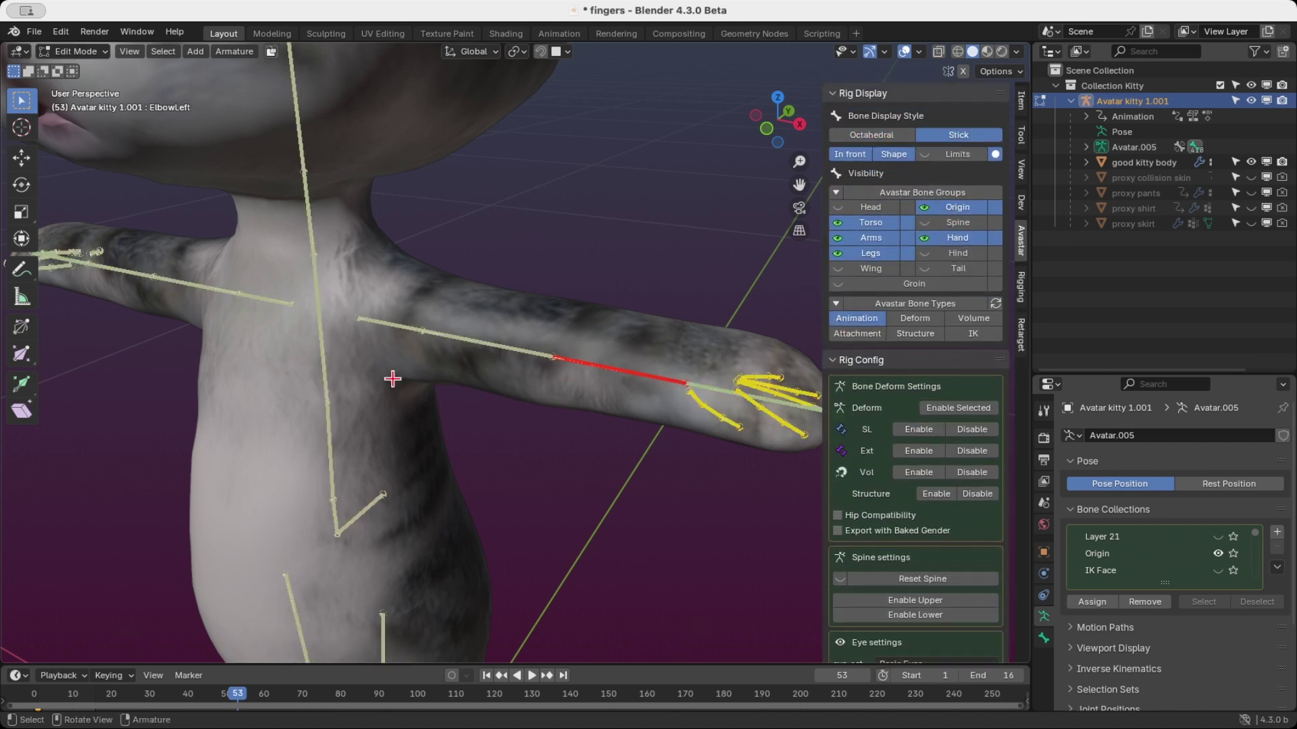
- Examine the normal, selected and active tints on the stick bones from several angles and compare them with the Edit Bone Tint settings
scroll(301, 399, down, 6)
middle_drag(374, 385, 384, 418)
scroll(650, 418, up, 5)
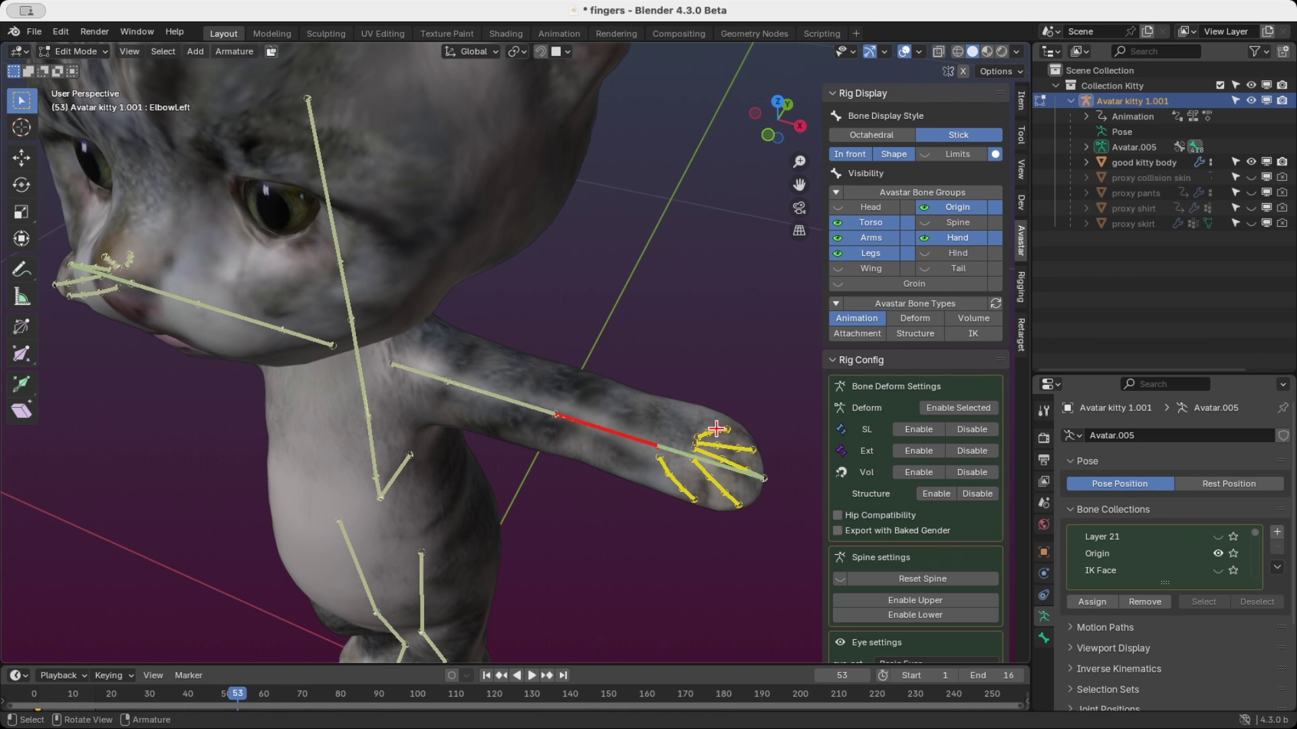
scroll(618, 429, up, 1)
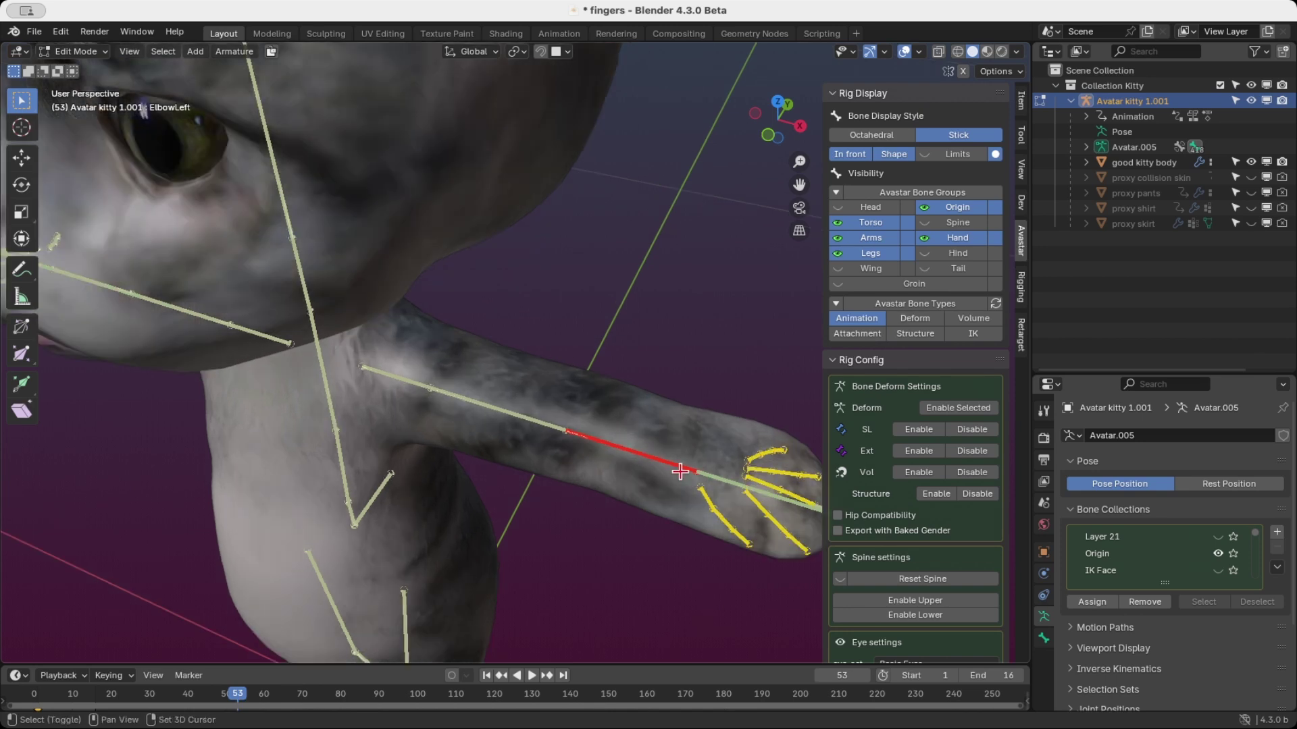
shift+middle_drag(680, 468, 579, 414)
scroll(595, 399, down, 2)
scroll(595, 399, down, 3)
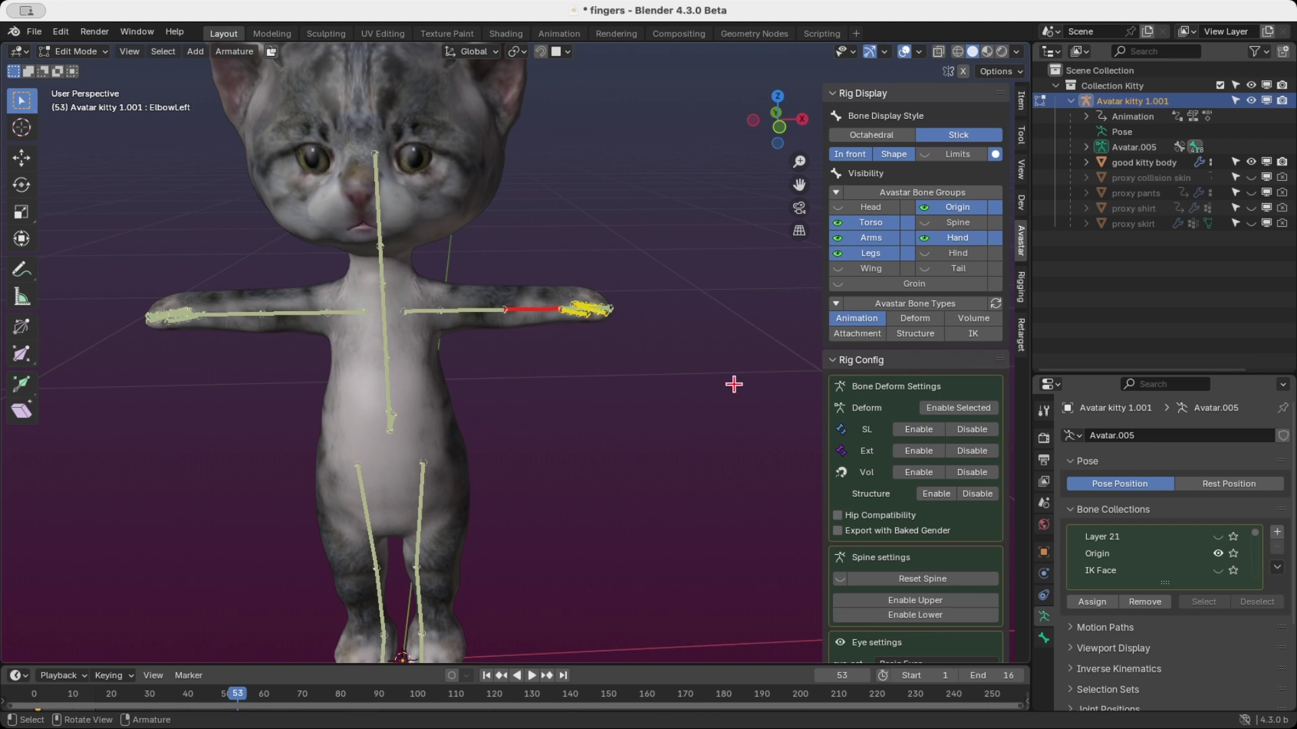
scroll(945, 395, down, 8)
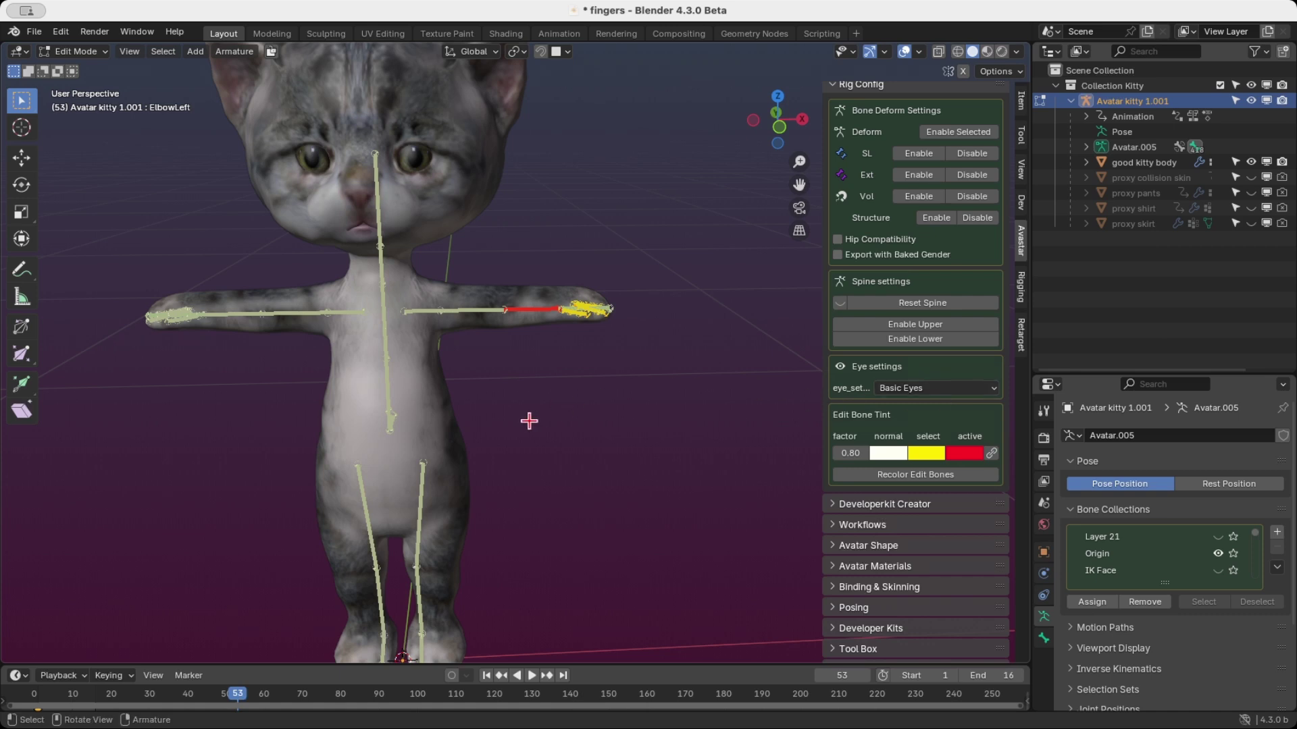
scroll(528, 420, down, 4)
middle_drag(477, 443, 455, 429)
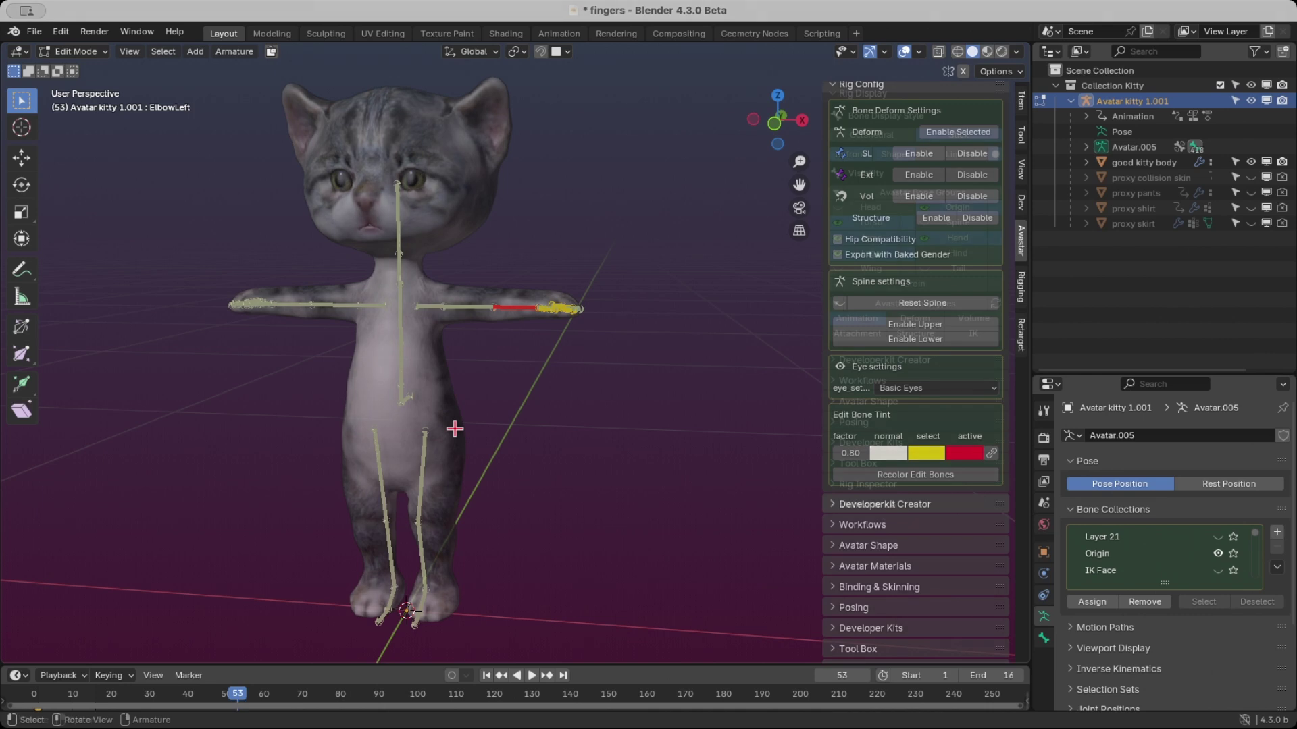